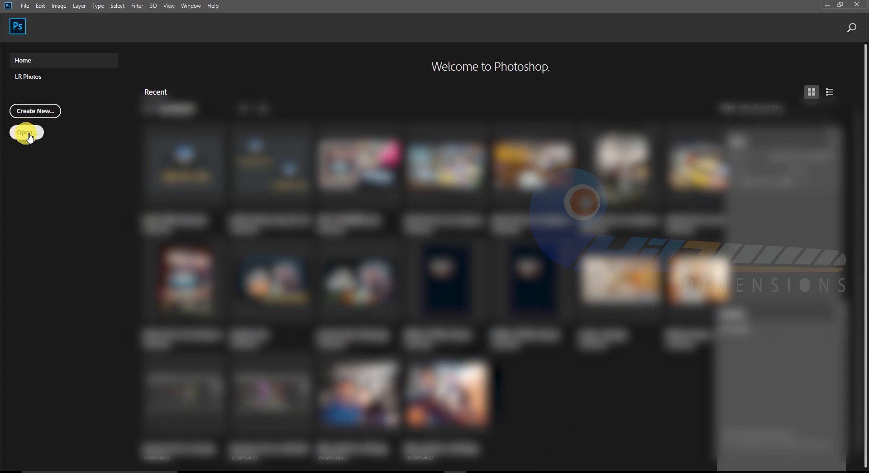
Step: Create a landscape A4 print document, 297 × 210 mm at 300 pixels/inch, RGB with white background, and float its window
{"action": "left_click", "coordinate": [35, 111]}
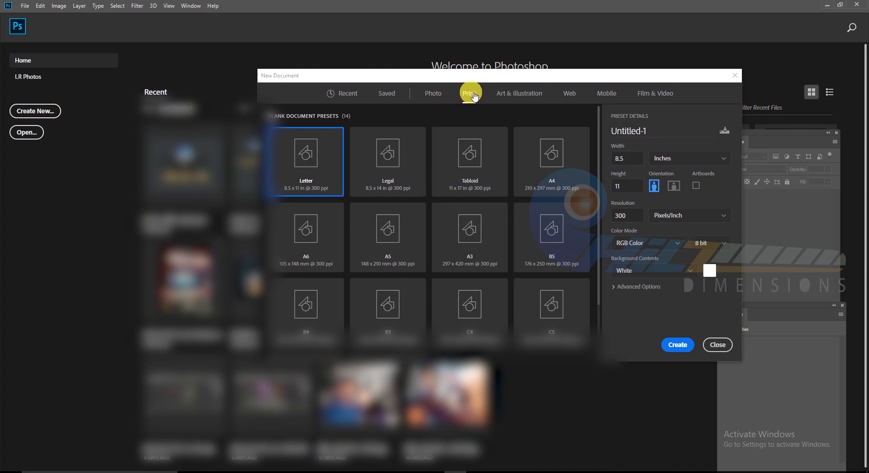
{"action": "left_click", "coordinate": [546, 166]}
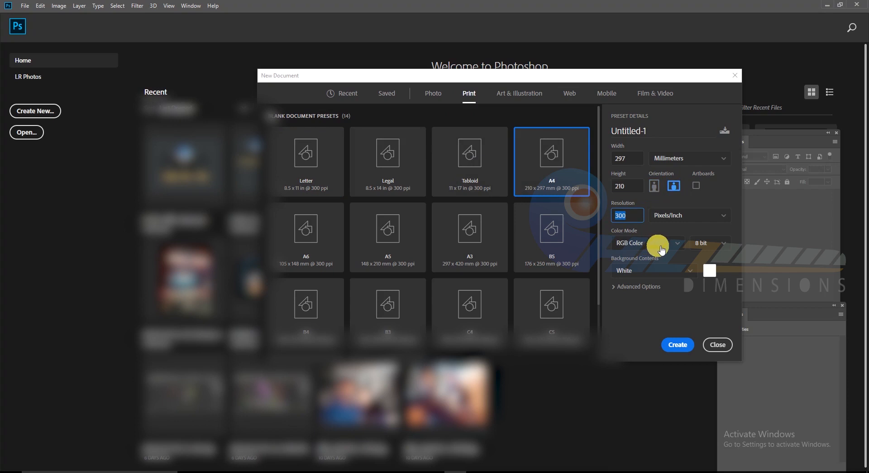
{"action": "left_click", "coordinate": [680, 346]}
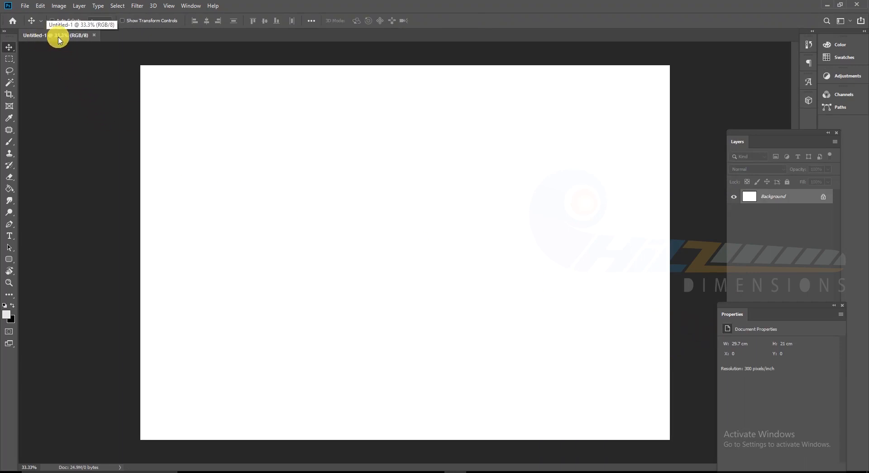
{"action": "left_click_drag", "start_coordinate": [42, 35], "coordinate": [116, 78]}
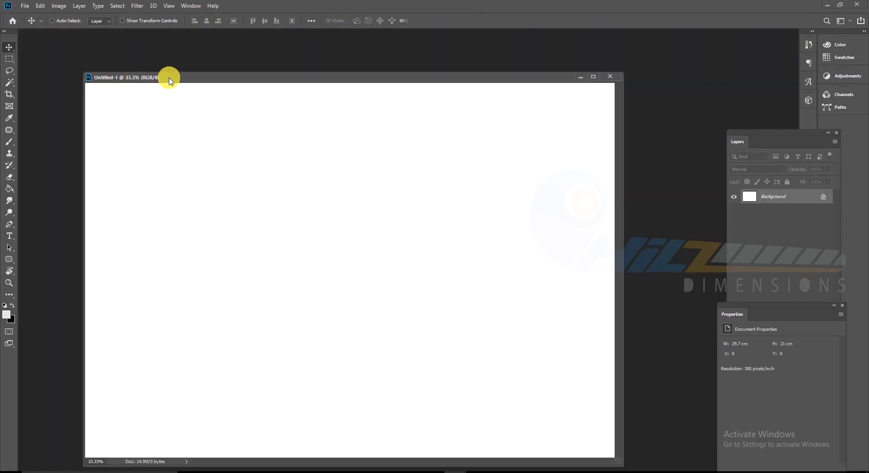
{"action": "left_click_drag", "start_coordinate": [170, 77], "coordinate": [230, 83]}
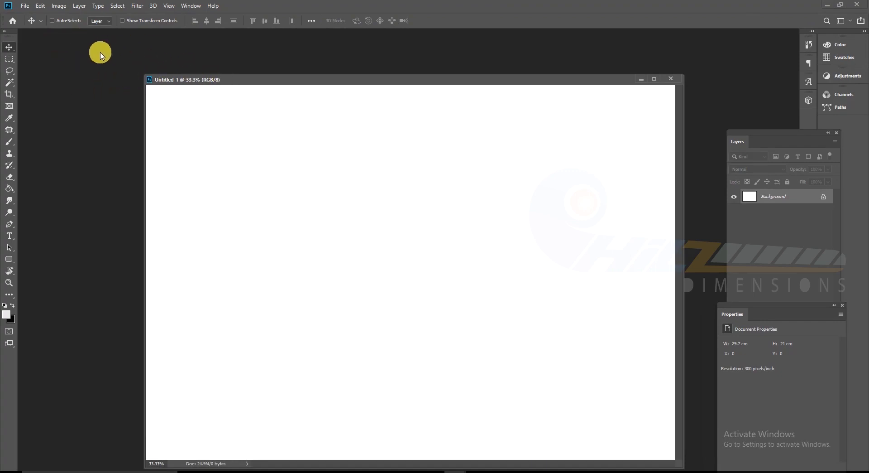
Step: Open the orange billboard image f54a589cf53ee14e81eb66fadbdd5e70.png and move its window away from the blank document
{"action": "left_click", "coordinate": [24, 6]}
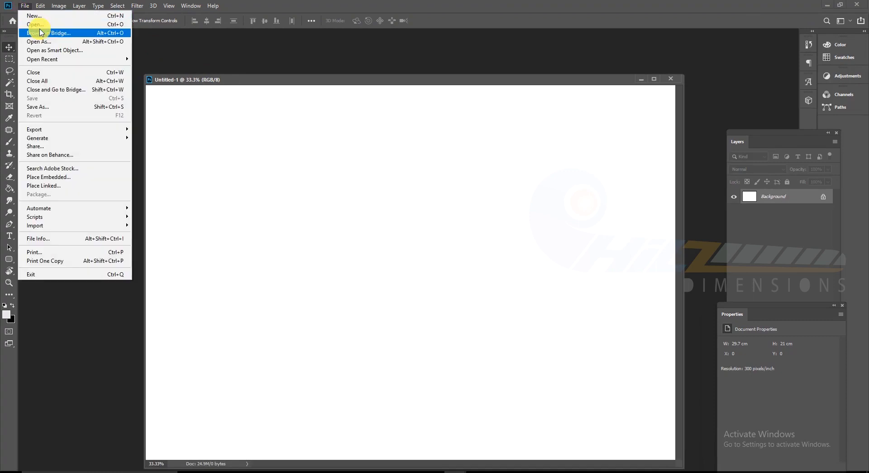
{"action": "key", "text": "Escape"}
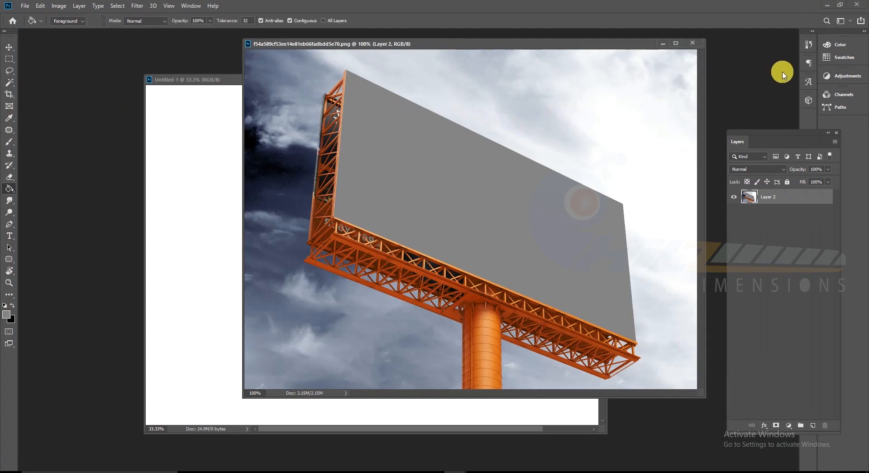
{"action": "key", "text": "v"}
{"action": "left_click_drag", "start_coordinate": [444, 45], "coordinate": [529, 56]}
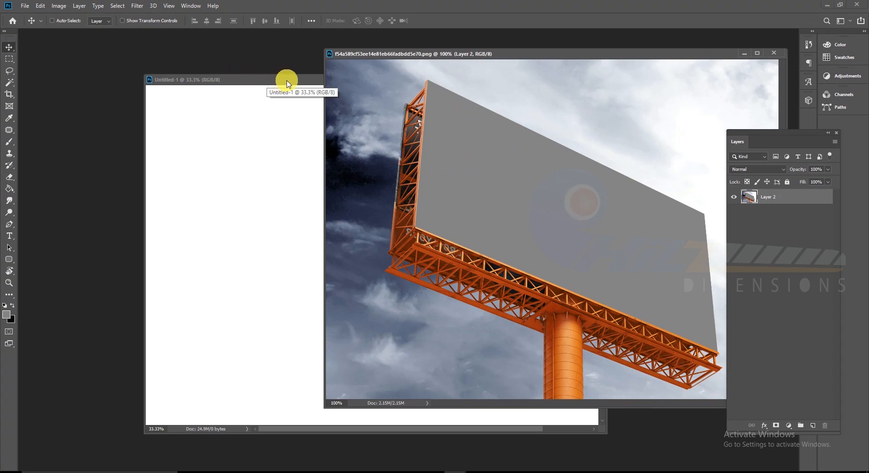
Step: Arrange the blank document's window beside the billboard image and show the whole canvas at 25% zoom
{"action": "left_click_drag", "start_coordinate": [286, 82], "coordinate": [225, 80]}
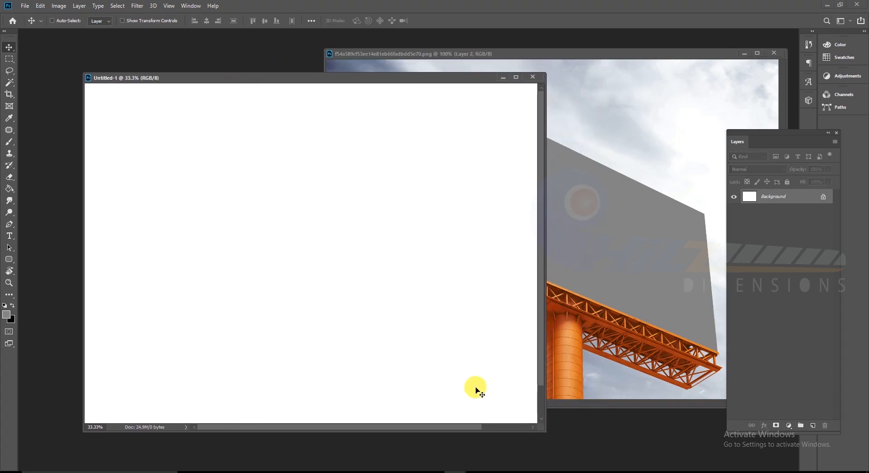
{"action": "key", "text": "ctrl+minus"}
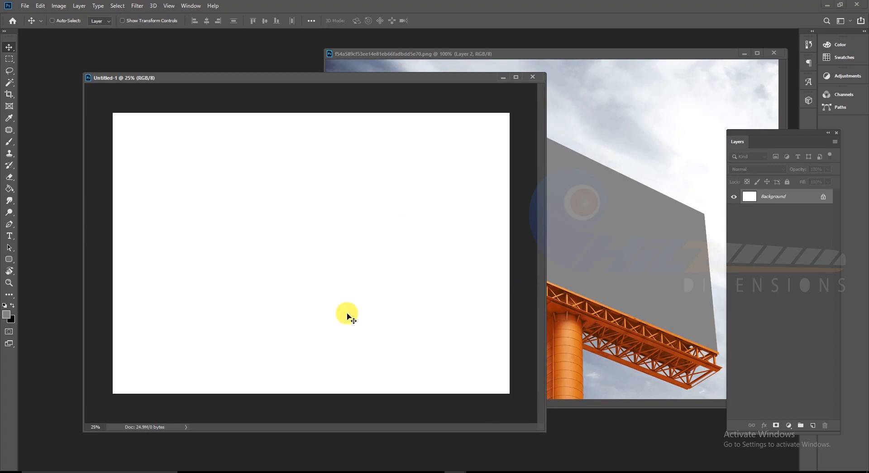
{"action": "left_click_drag", "start_coordinate": [431, 83], "coordinate": [381, 75]}
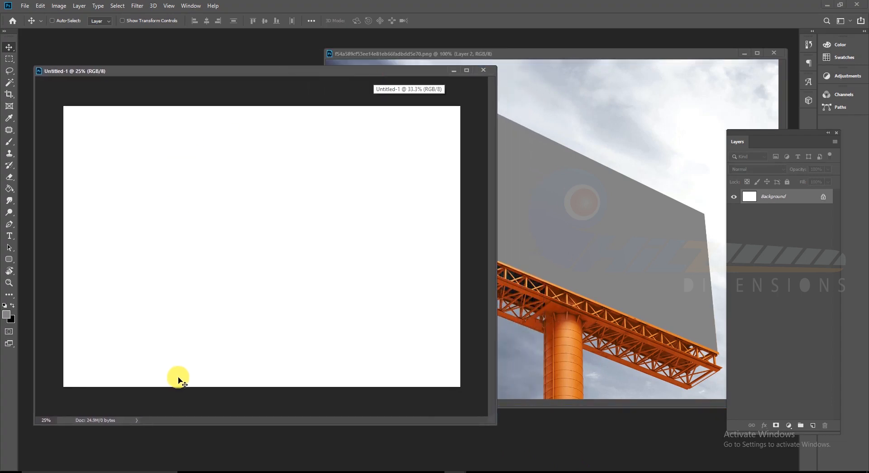
{"action": "left_click_drag", "start_coordinate": [376, 71], "coordinate": [407, 77]}
{"action": "right_click", "coordinate": [105, 78]}
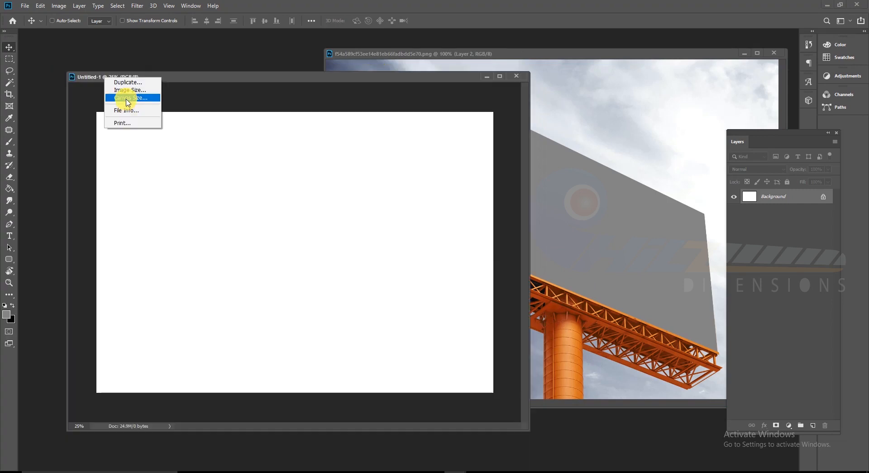
{"action": "left_click", "coordinate": [333, 78]}
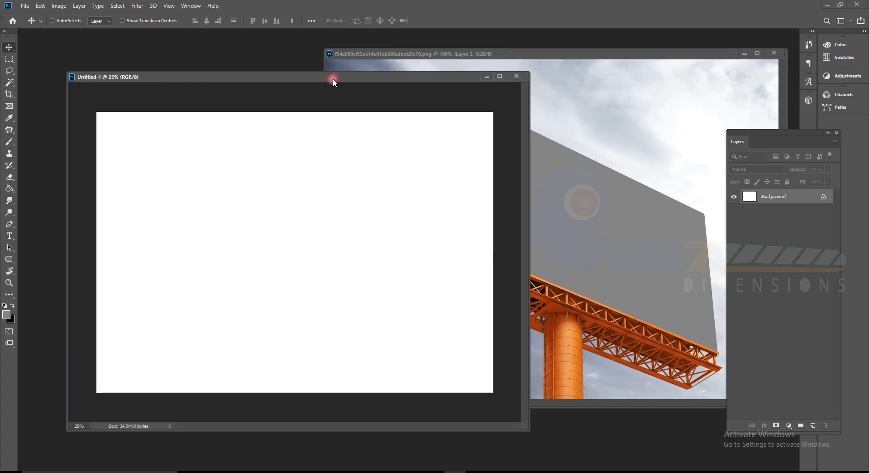
{"action": "right_click", "coordinate": [110, 82]}
{"action": "left_click", "coordinate": [110, 81]}
Step: Crop the blank canvas equally at its upper and lower edges into a wide banner format, and reposition its window
{"action": "left_click", "coordinate": [10, 94]}
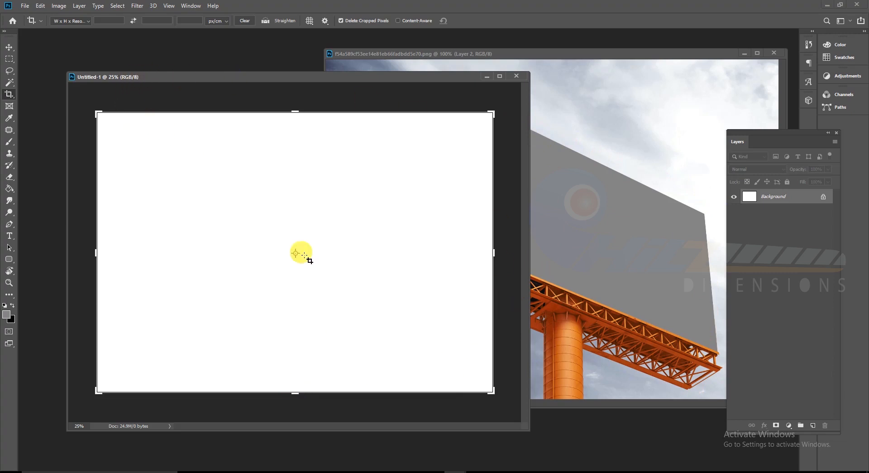
{"action": "left_click_drag", "start_coordinate": [297, 391], "coordinate": [299, 360]}
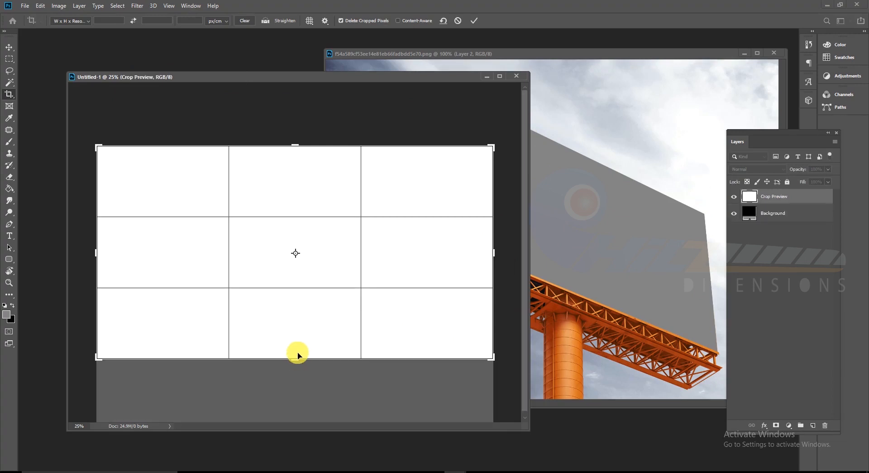
{"action": "left_click", "coordinate": [477, 20]}
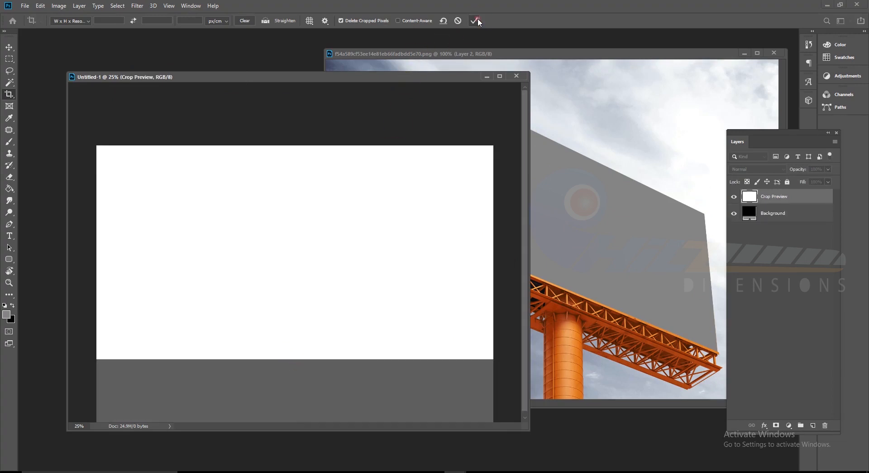
{"action": "left_click_drag", "start_coordinate": [404, 79], "coordinate": [387, 70]}
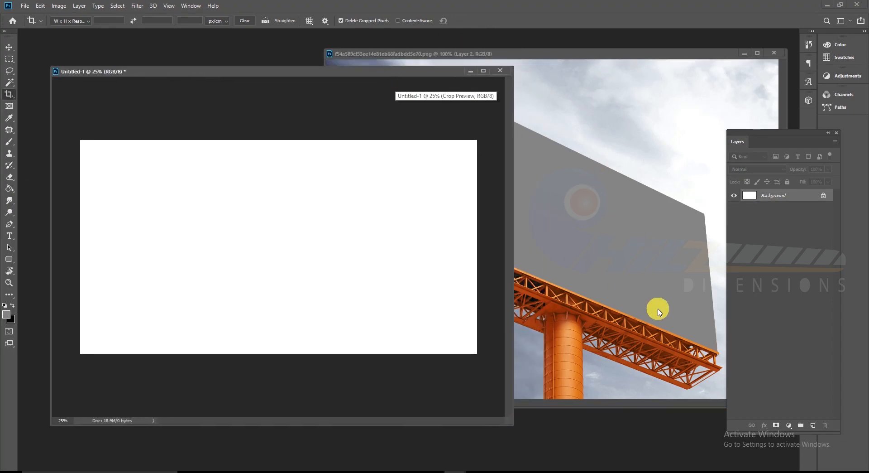
{"action": "left_click_drag", "start_coordinate": [281, 72], "coordinate": [314, 49]}
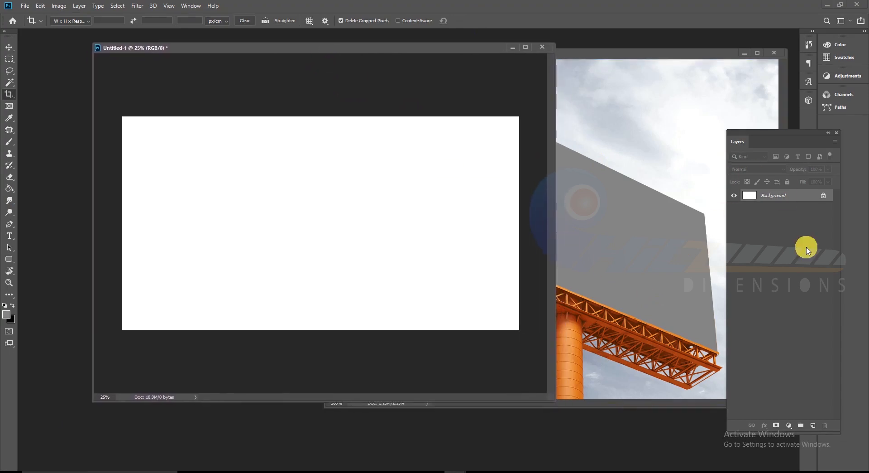
Step: Add a new layer, outline a wide V-shaped band running past the canvas's upper edge with the Pen tool, and convert it to a selection
{"action": "left_click", "coordinate": [813, 425]}
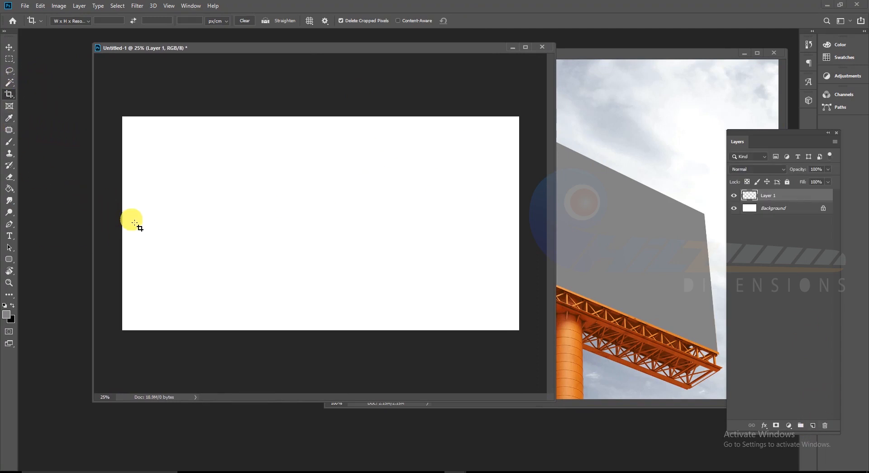
{"action": "key", "text": "p"}
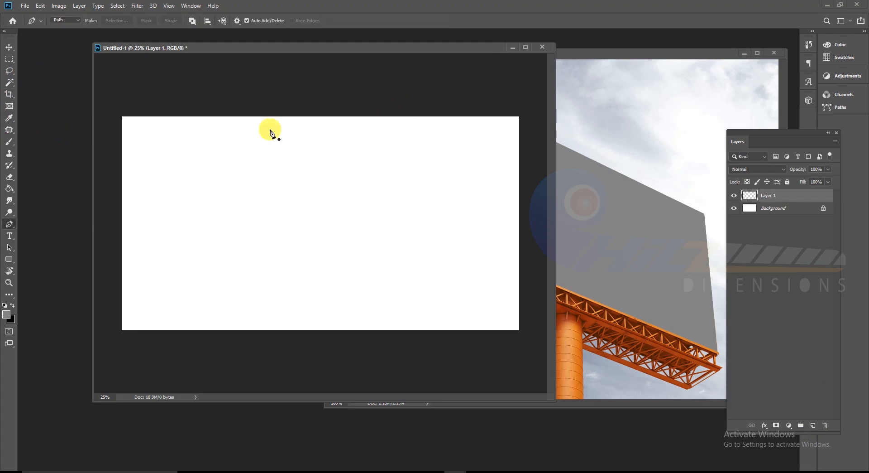
{"action": "left_click", "coordinate": [144, 109]}
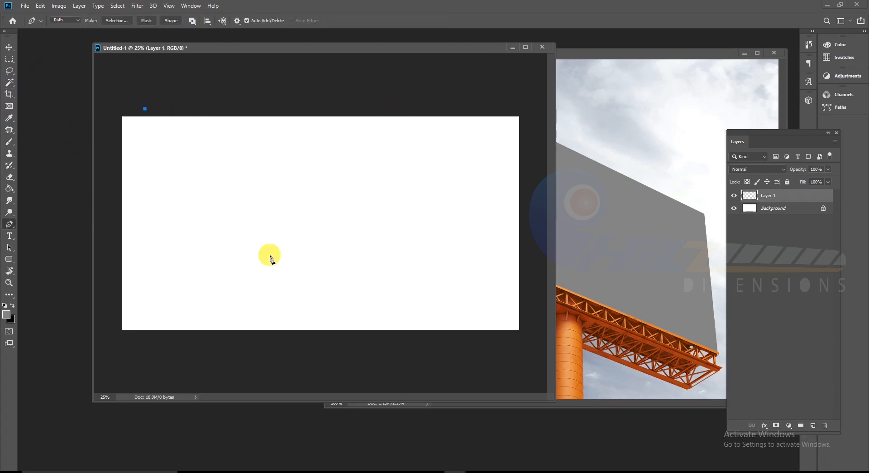
{"action": "left_click", "coordinate": [308, 292]}
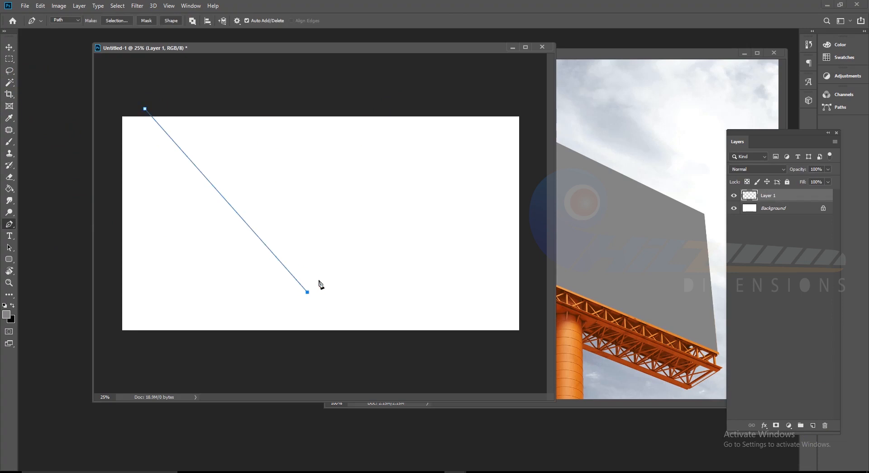
{"action": "left_click", "coordinate": [485, 99]}
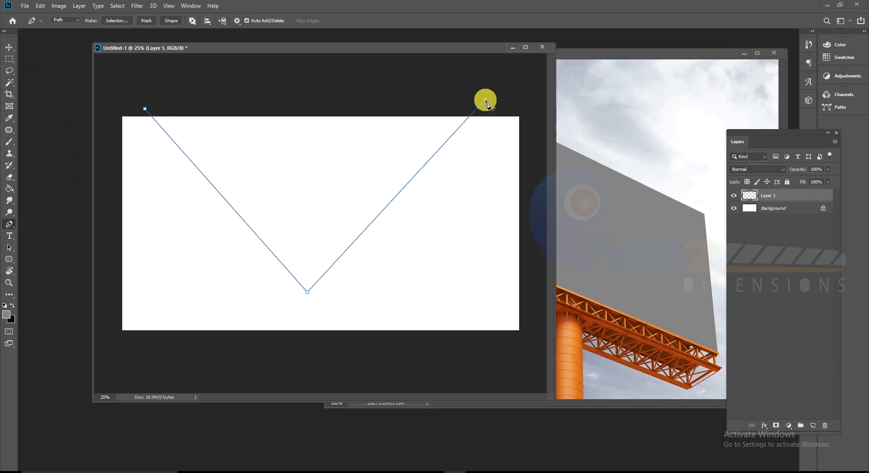
{"action": "left_click", "coordinate": [447, 93]}
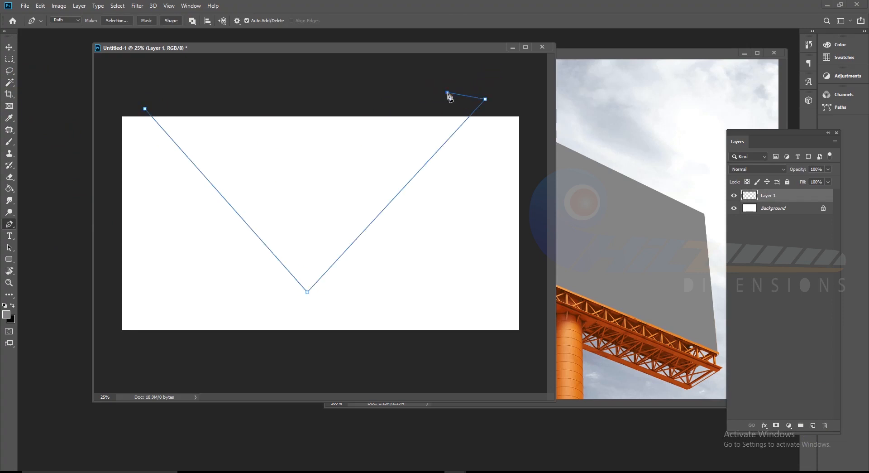
{"action": "left_click", "coordinate": [310, 241]}
{"action": "left_click", "coordinate": [178, 96]}
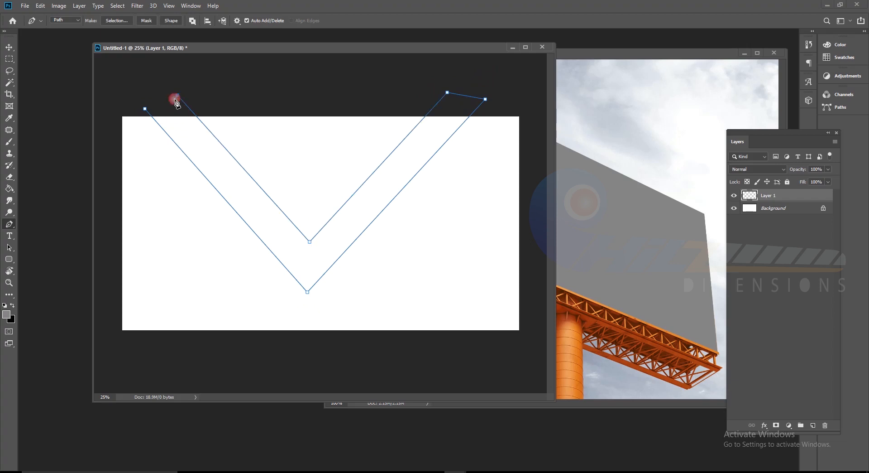
{"action": "left_click", "coordinate": [145, 109]}
{"action": "key", "text": "ctrl+Return"}
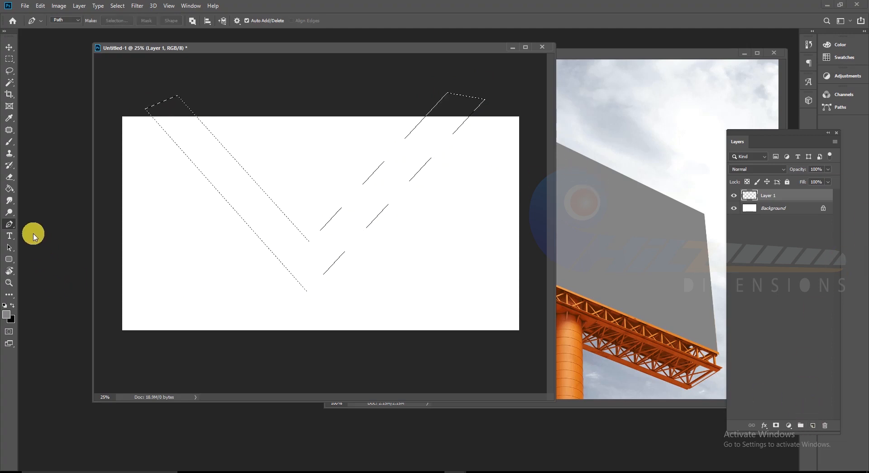
Step: Fill the V-shaped selection with orange-yellow (about RGB 255, 188, 6) using the Paint Bucket, and deselect
{"action": "left_click", "coordinate": [8, 313]}
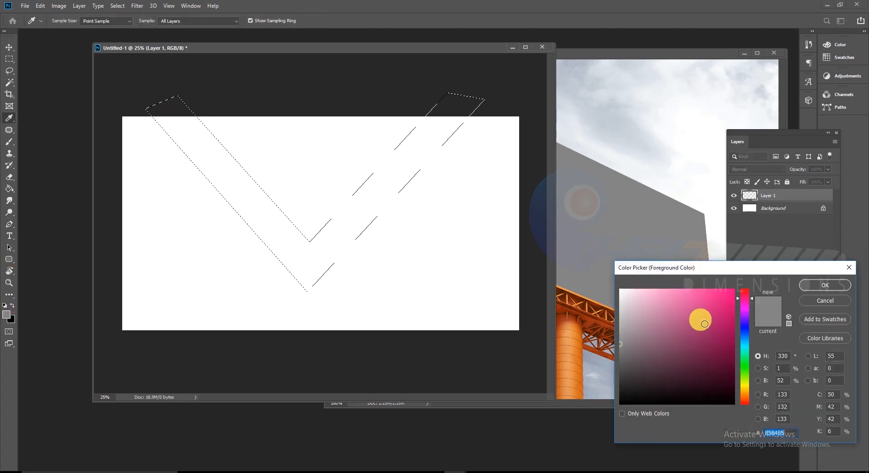
{"action": "left_click", "coordinate": [746, 392]}
{"action": "left_click", "coordinate": [722, 296]}
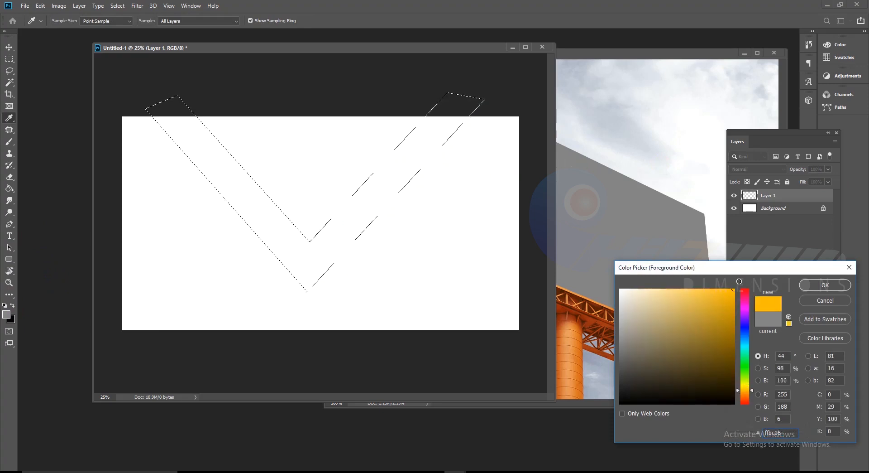
{"action": "left_click", "coordinate": [825, 285]}
{"action": "left_click", "coordinate": [10, 190]}
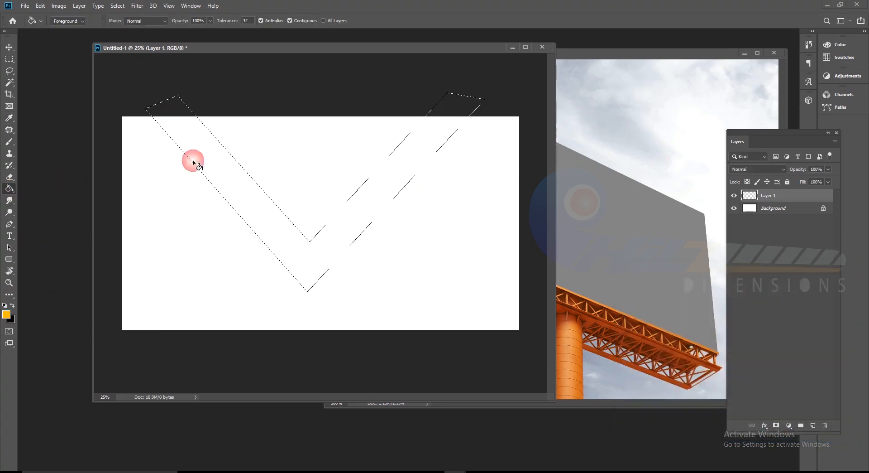
{"action": "left_click", "coordinate": [194, 158]}
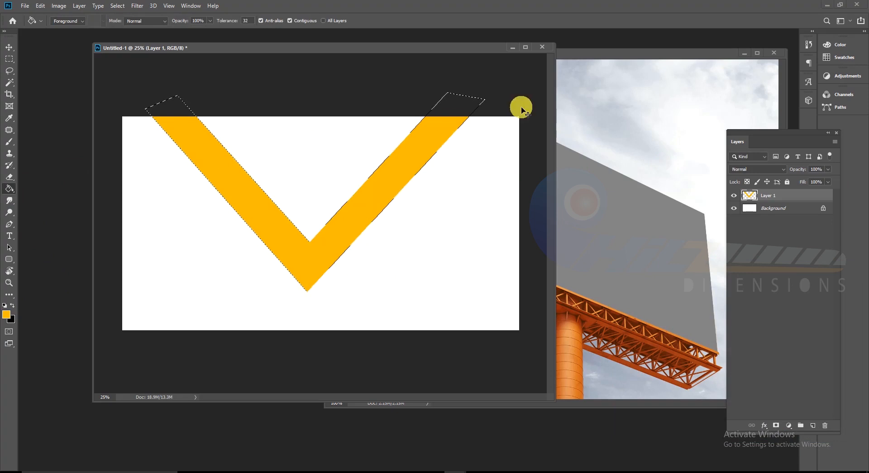
{"action": "key", "text": "ctrl+d"}
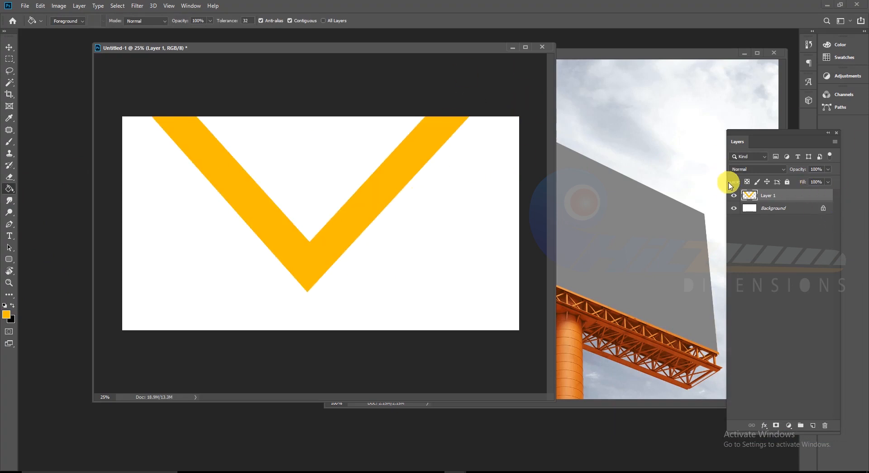
Step: Add a new layer, outline a four-sided shape at the banner's left side with the Pen tool, and convert it to a selection
{"action": "left_click", "coordinate": [813, 425]}
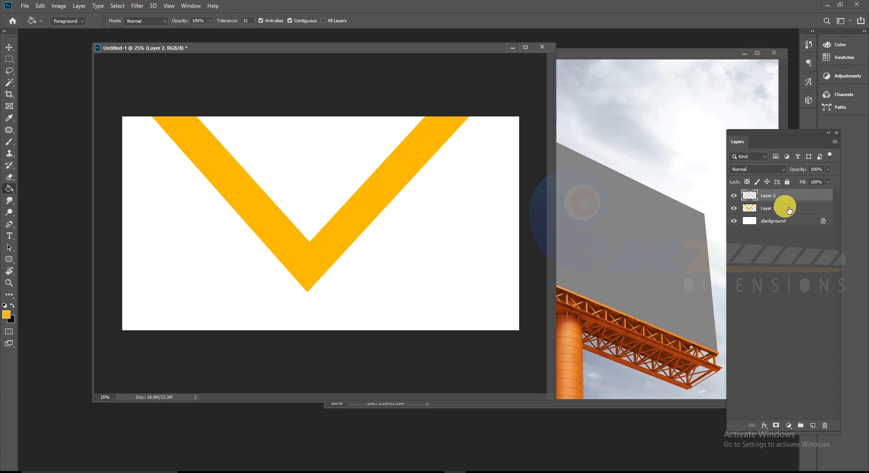
{"action": "left_click", "coordinate": [9, 57]}
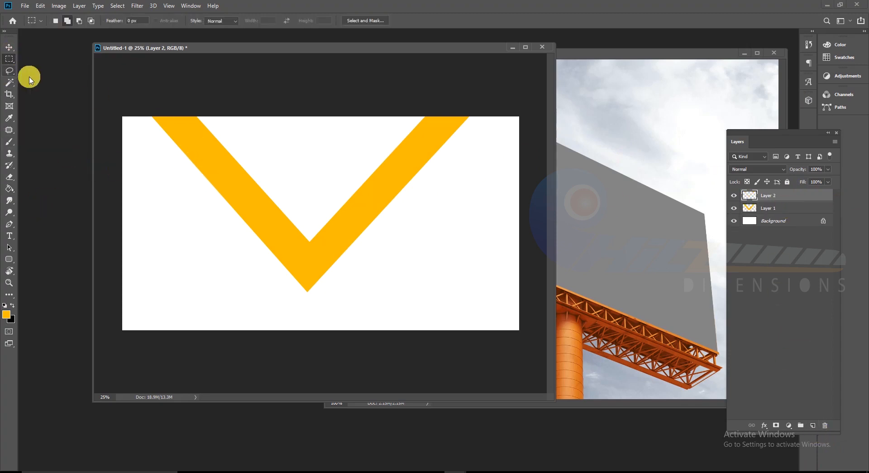
{"action": "key", "text": "p"}
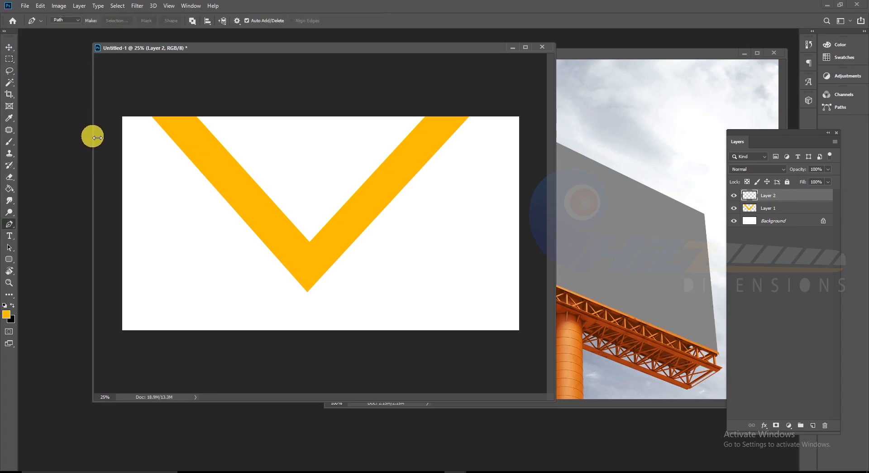
{"action": "left_click", "coordinate": [204, 141]}
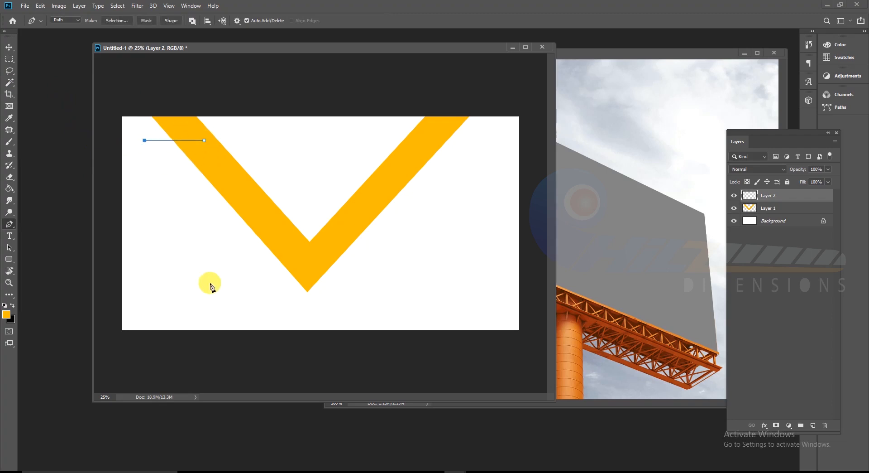
{"action": "left_click", "coordinate": [145, 290]}
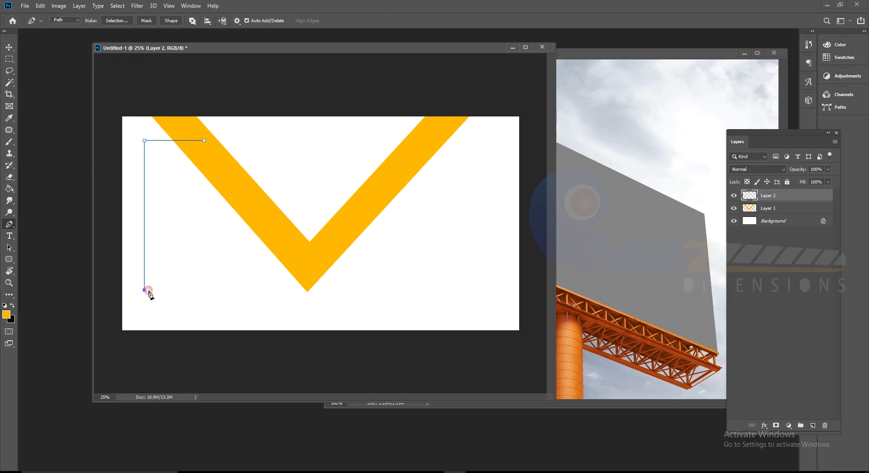
{"action": "left_click", "coordinate": [253, 205]}
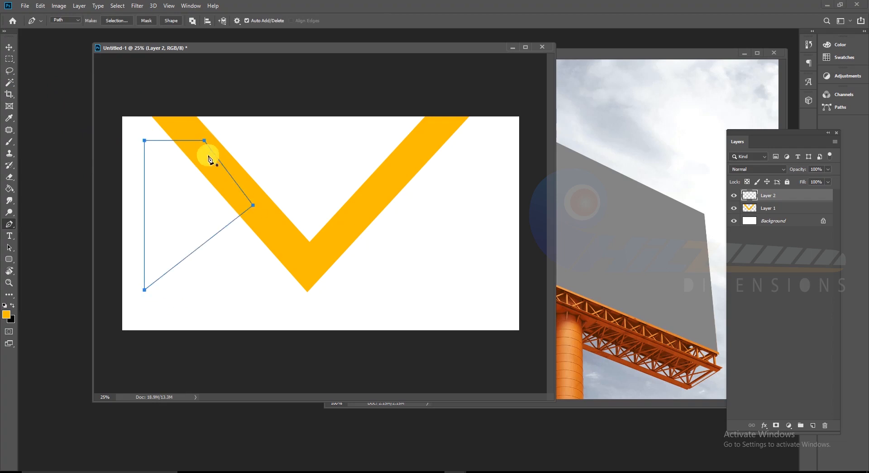
{"action": "key", "text": "ctrl+Return"}
Step: Fill the four-sided selection with dark slate grey (about RGB 53, 55, 61), deselect, and move its layer below the orange-yellow V band
{"action": "left_click", "coordinate": [7, 314]}
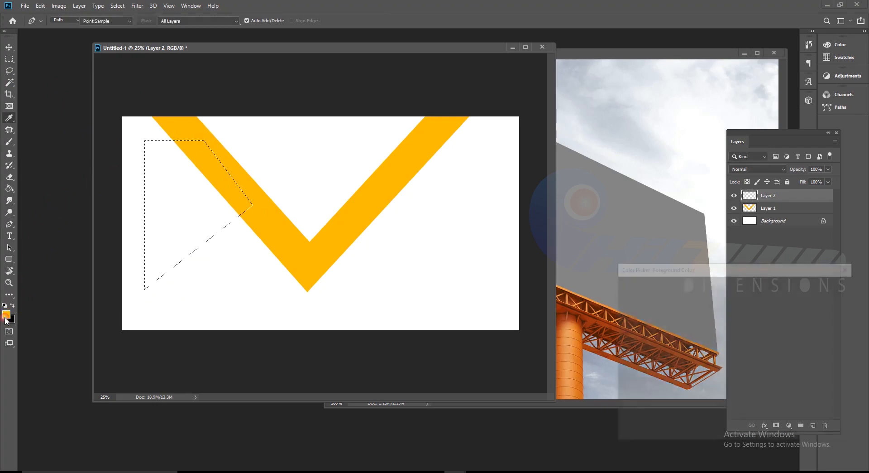
{"action": "left_click", "coordinate": [746, 333]}
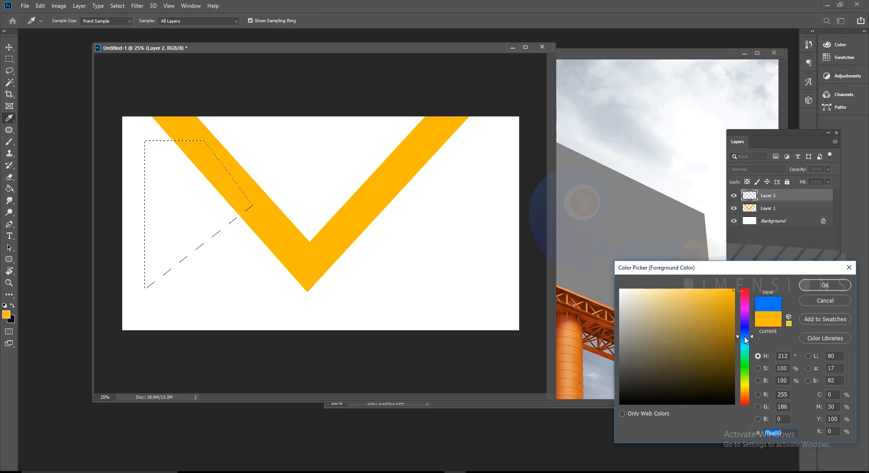
{"action": "left_click_drag", "start_coordinate": [748, 335], "coordinate": [747, 332]}
{"action": "left_click", "coordinate": [703, 351]}
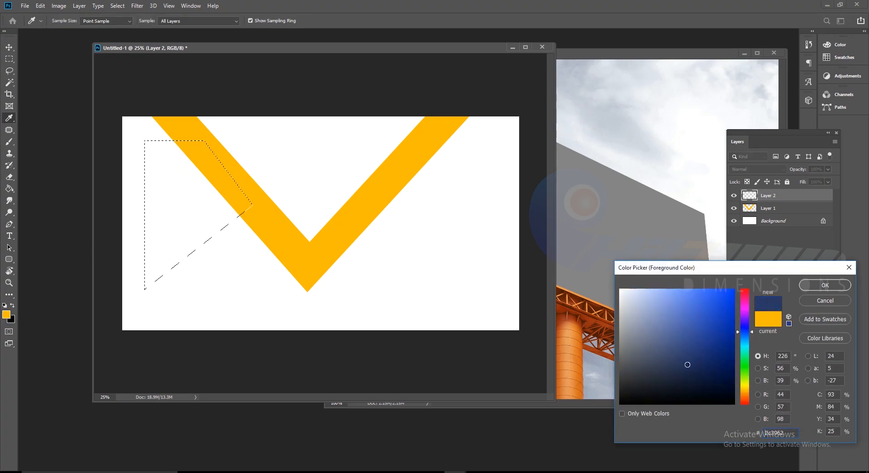
{"action": "left_click", "coordinate": [667, 372]}
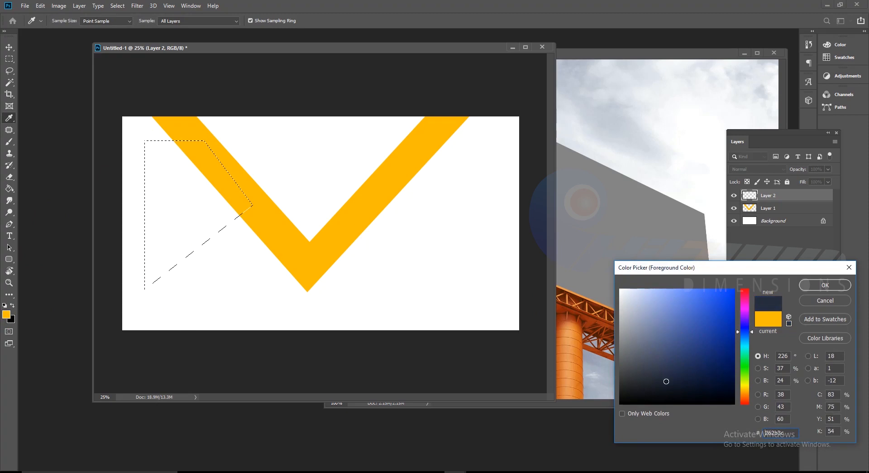
{"action": "left_click", "coordinate": [646, 374]}
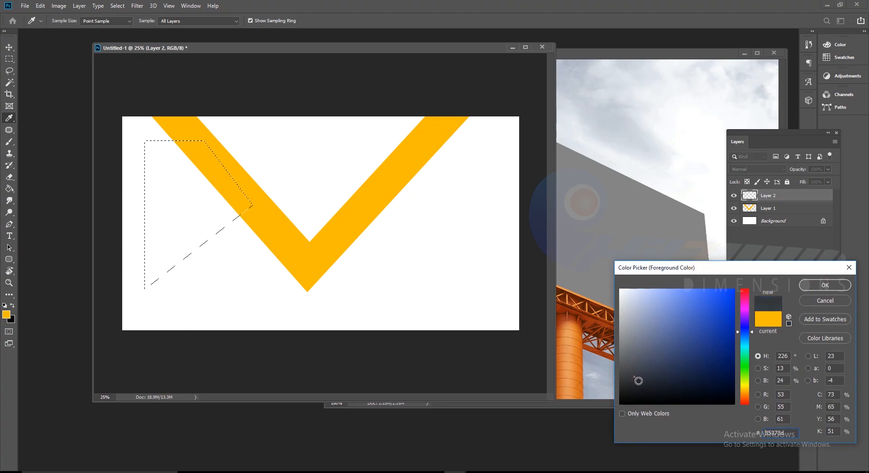
{"action": "left_click", "coordinate": [816, 289]}
{"action": "key", "text": "g"}
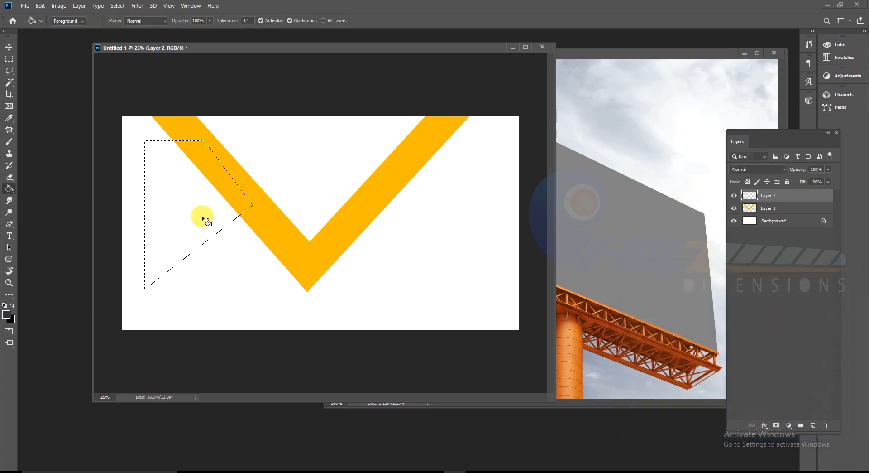
{"action": "left_click", "coordinate": [202, 215]}
{"action": "key", "text": "ctrl+d"}
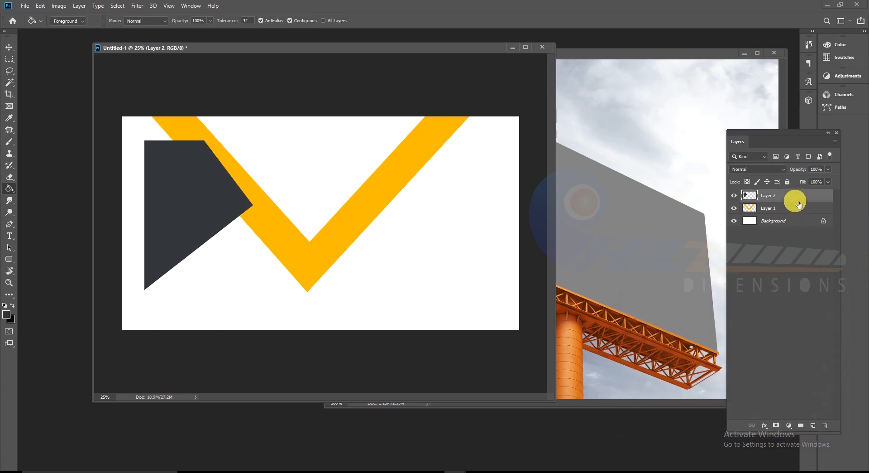
{"action": "left_click_drag", "start_coordinate": [799, 205], "coordinate": [795, 213]}
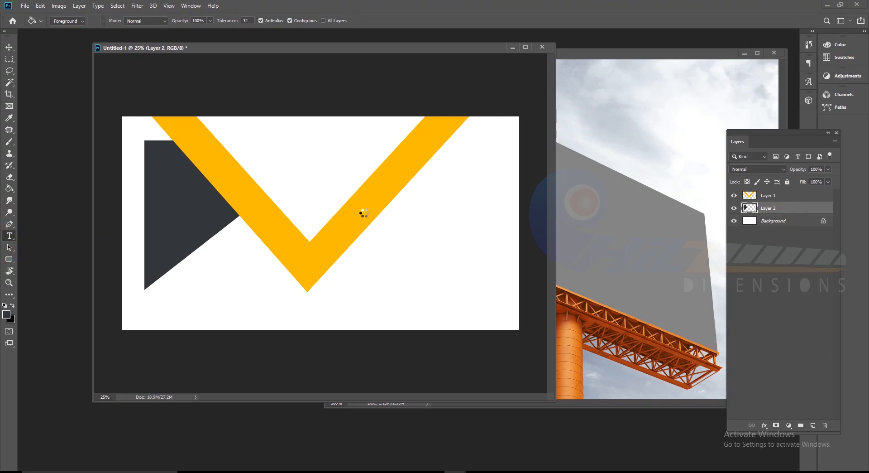
Step: Add the centred text "Hoarding Design" to the banner in Berlin Sans FB Demi Bold at 78 pt
{"action": "left_click", "coordinate": [389, 251]}
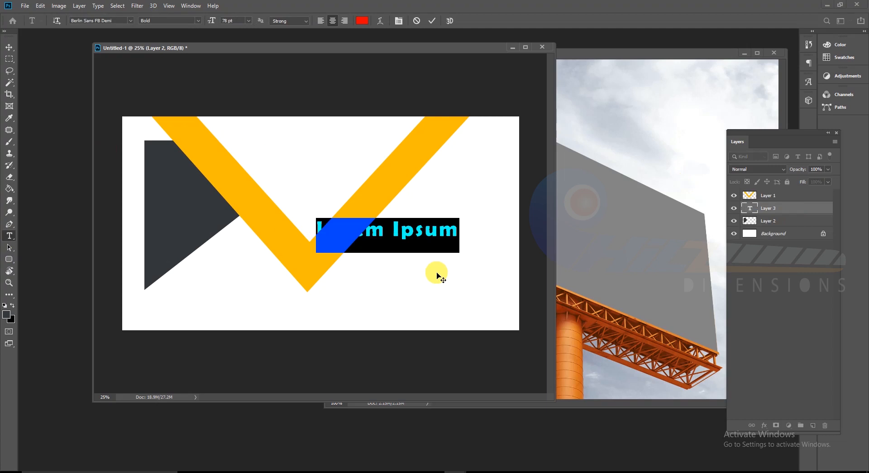
{"action": "type", "text": "Hoard"}
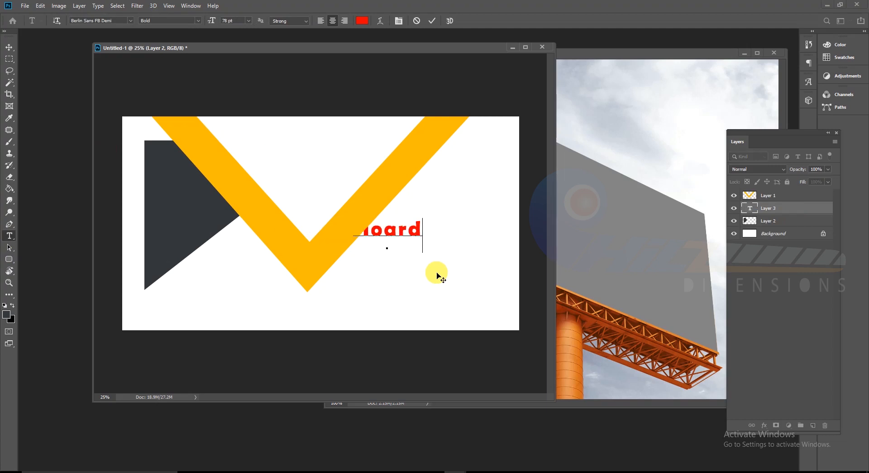
{"action": "type", "text": "ing Design"}
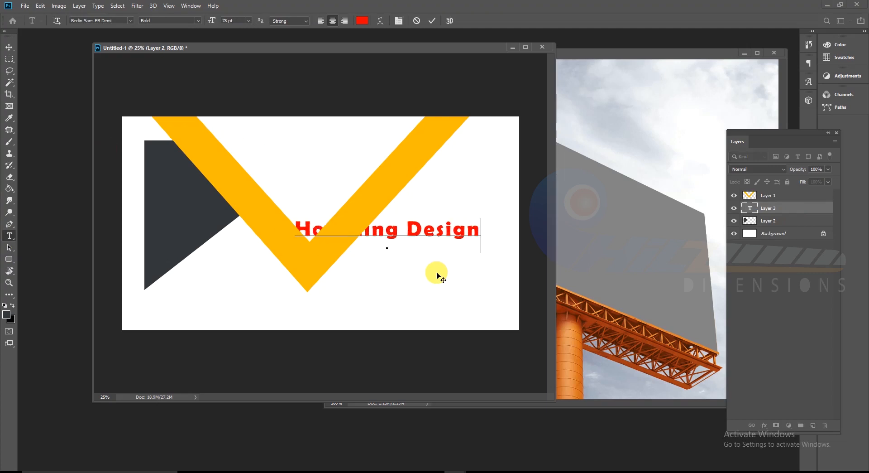
{"action": "key", "text": "ctrl+a"}
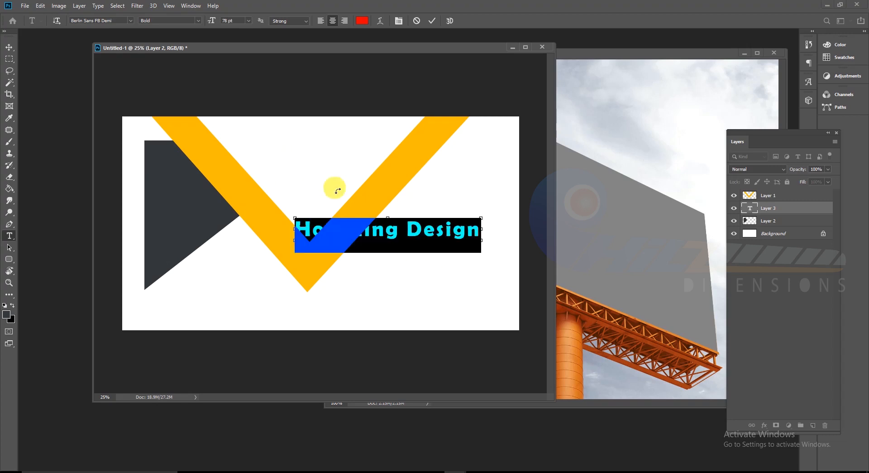
{"action": "left_click", "coordinate": [421, 77]}
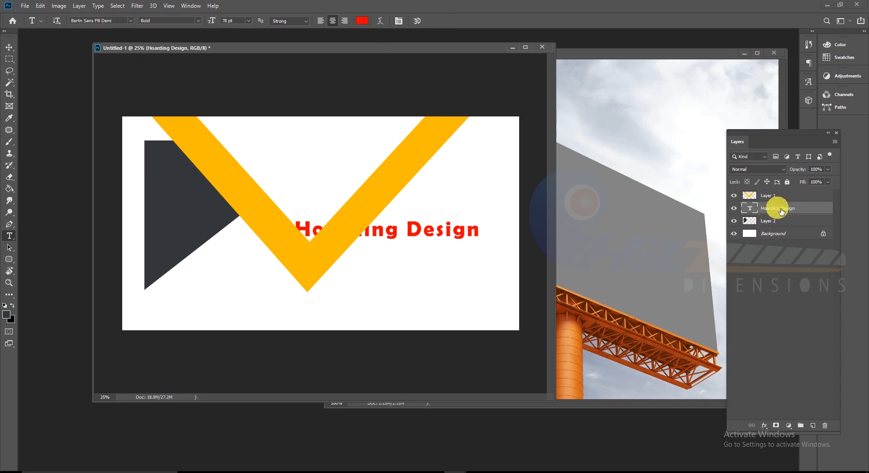
Step: Bring the "Hoarding Design" text layer above the V band and place the text in the banner's lower-right corner
{"action": "left_click_drag", "start_coordinate": [776, 208], "coordinate": [776, 192]}
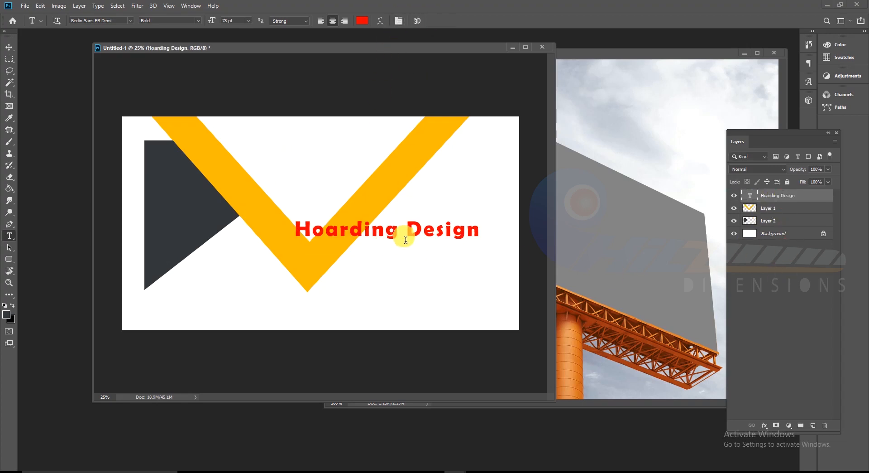
{"action": "key", "text": "v"}
{"action": "left_click_drag", "start_coordinate": [418, 233], "coordinate": [445, 312]}
Step: Apply a Color Overlay in dark grey (RGB 58, 58, 58) to the "Hoarding Design" text
{"action": "left_click", "coordinate": [764, 425]}
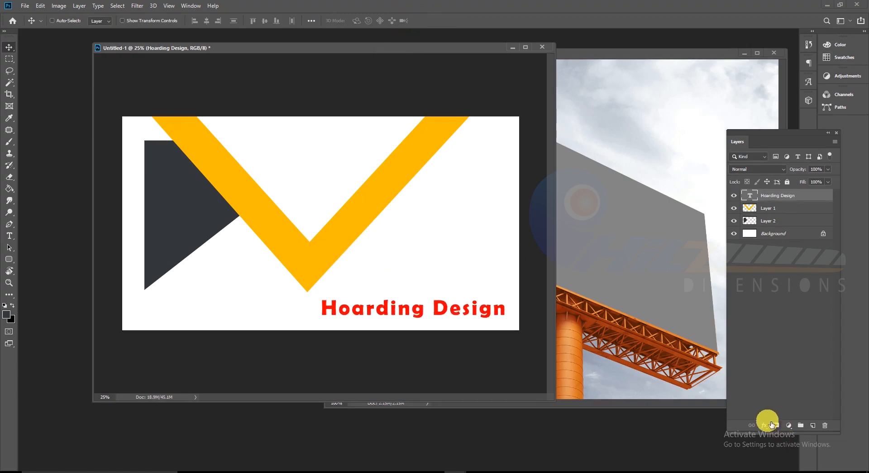
{"action": "left_click", "coordinate": [788, 384]}
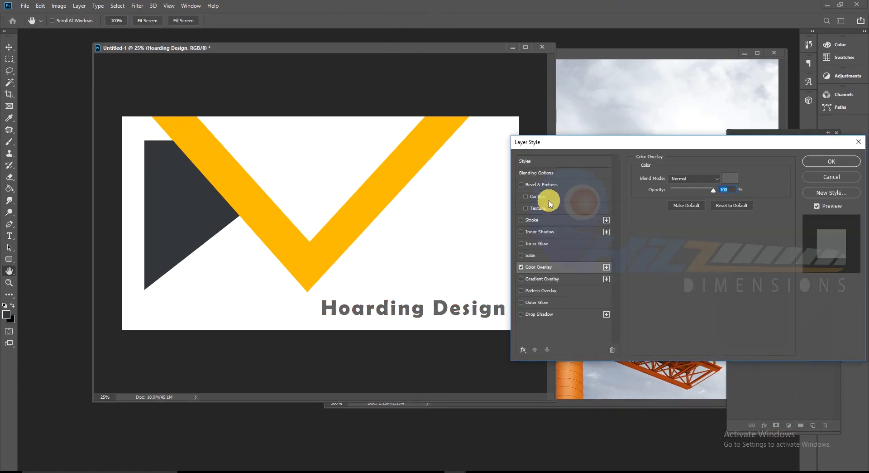
{"action": "left_click", "coordinate": [730, 178]}
{"action": "left_click_drag", "start_coordinate": [633, 346], "coordinate": [619, 376]}
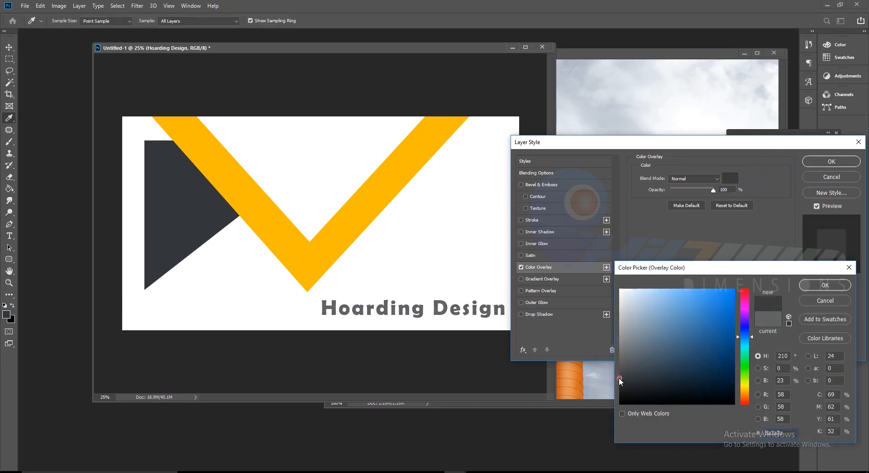
{"action": "left_click", "coordinate": [825, 284]}
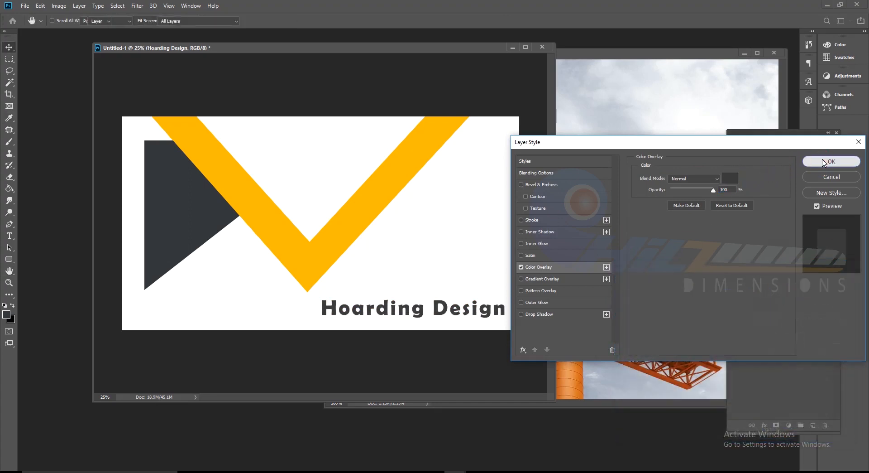
{"action": "left_click", "coordinate": [829, 161]}
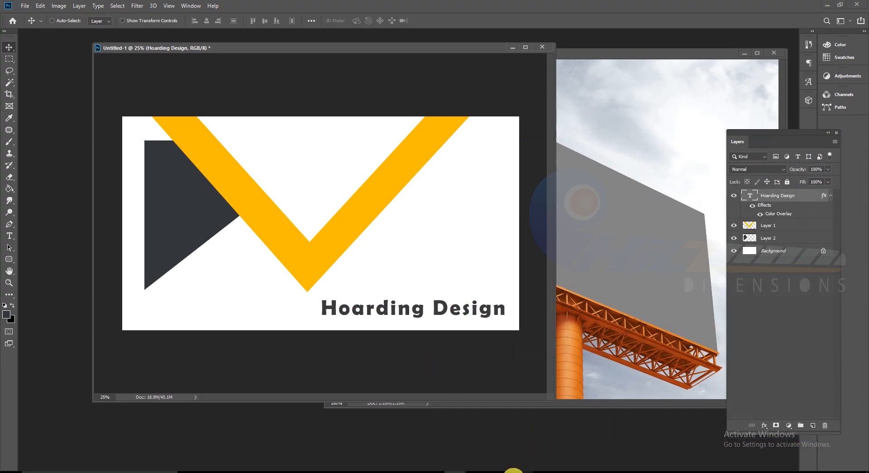
Step: Open the office photo freestock_423599137.jpg, copy it into the banner document, and close the photo file
{"action": "left_click", "coordinate": [520, 471]}
{"action": "key", "text": "ctrl+o"}
{"action": "double_click", "coordinate": [292, 91]}
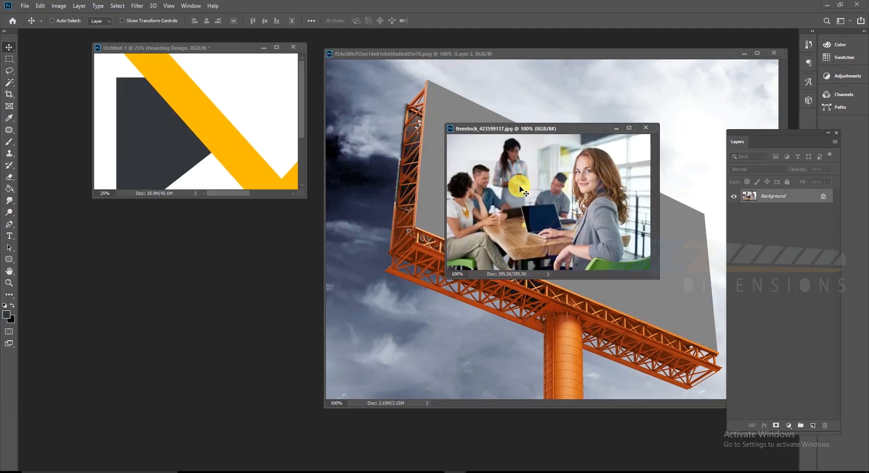
{"action": "left_click_drag", "start_coordinate": [520, 189], "coordinate": [260, 149]}
{"action": "left_click", "coordinate": [646, 128]}
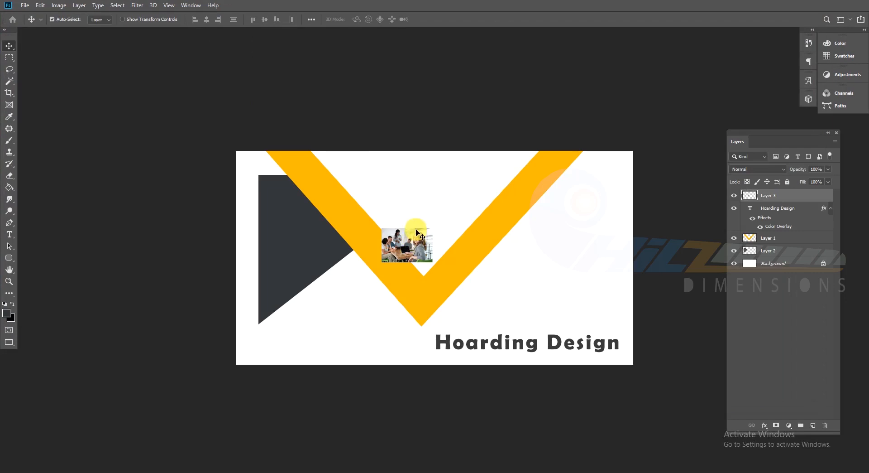
Step: Enlarge the office photo with Free Transform to cover the middle of the V band, aligned to the banner's upper edge
{"action": "key", "text": "ctrl+t"}
{"action": "left_click_drag", "start_coordinate": [399, 242], "coordinate": [549, 299]}
{"action": "double_click", "coordinate": [495, 277]}
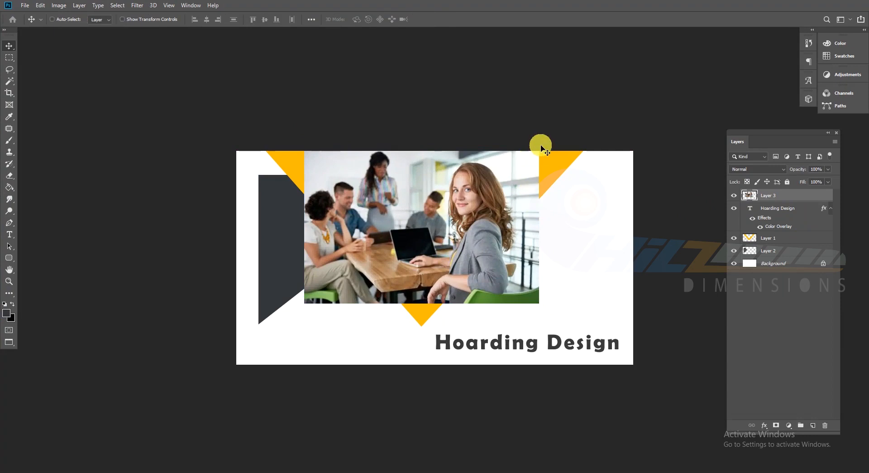
Step: Lower the office photo layer's opacity to 73% and toggle its visibility off and on
{"action": "left_click", "coordinate": [829, 169]}
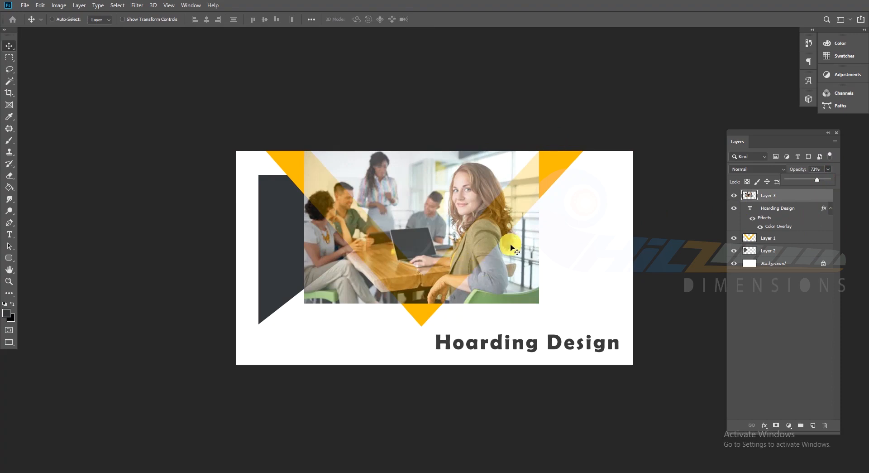
{"action": "left_click", "coordinate": [777, 197]}
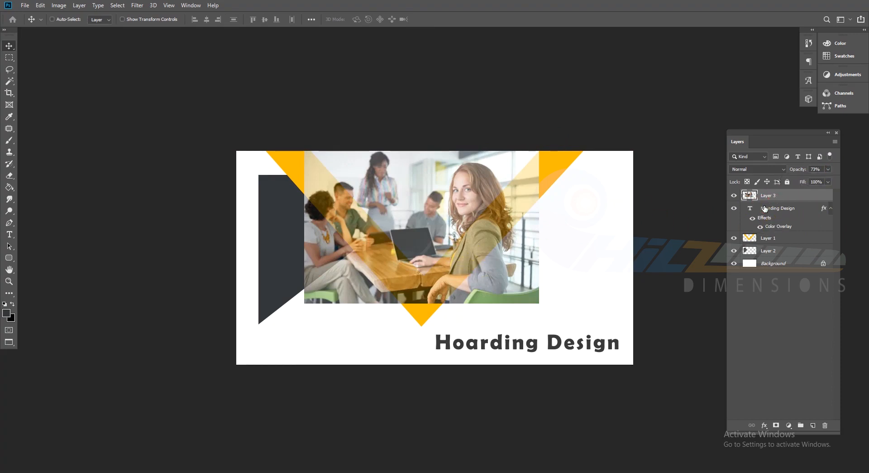
{"action": "left_click", "coordinate": [734, 196]}
{"action": "left_click", "coordinate": [733, 195]}
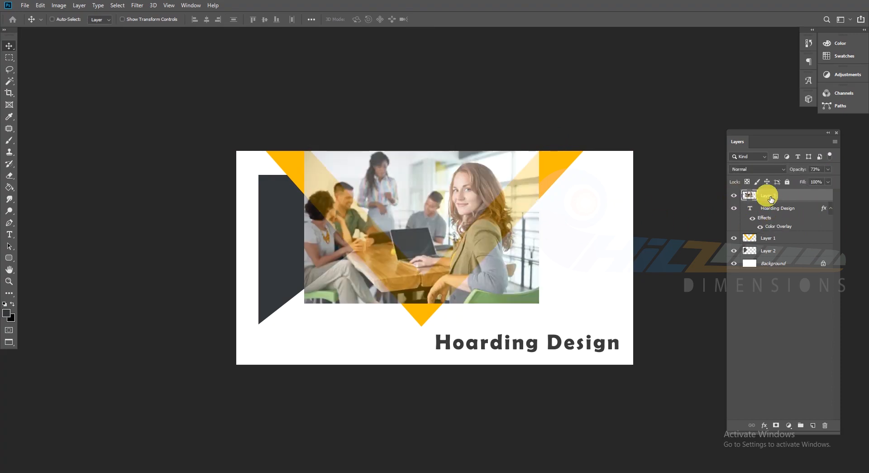
Step: Move the office photo layer directly below the V band's layer and set its opacity to 100%
{"action": "left_click_drag", "start_coordinate": [771, 199], "coordinate": [783, 244]}
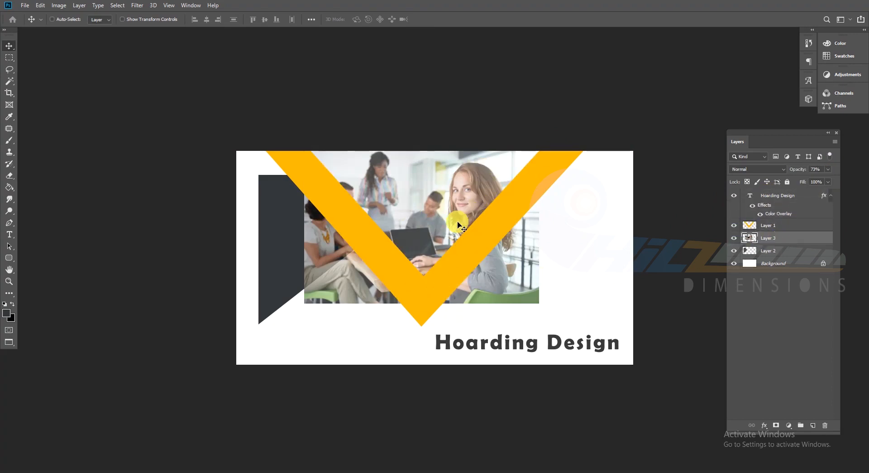
{"action": "left_click", "coordinate": [829, 169]}
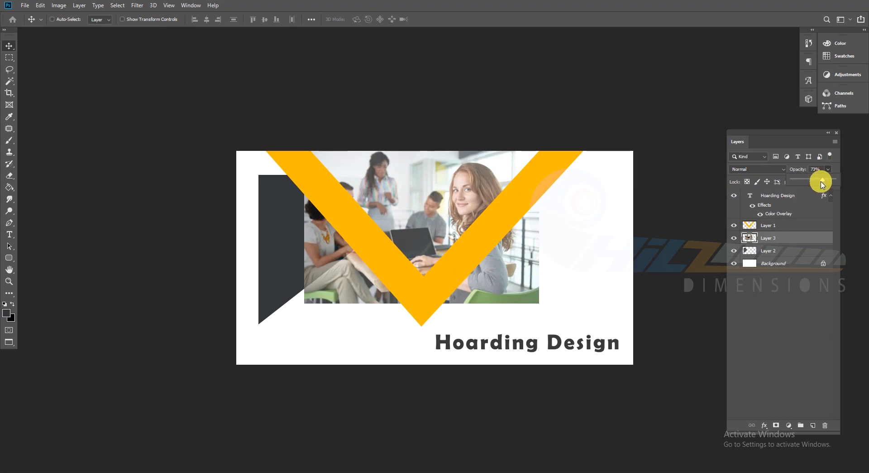
{"action": "left_click_drag", "start_coordinate": [822, 182], "coordinate": [834, 180]}
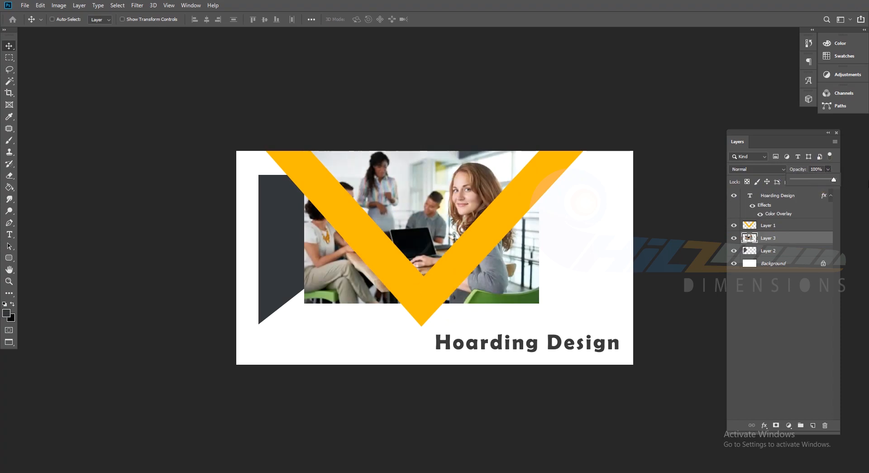
{"action": "left_click", "coordinate": [828, 170]}
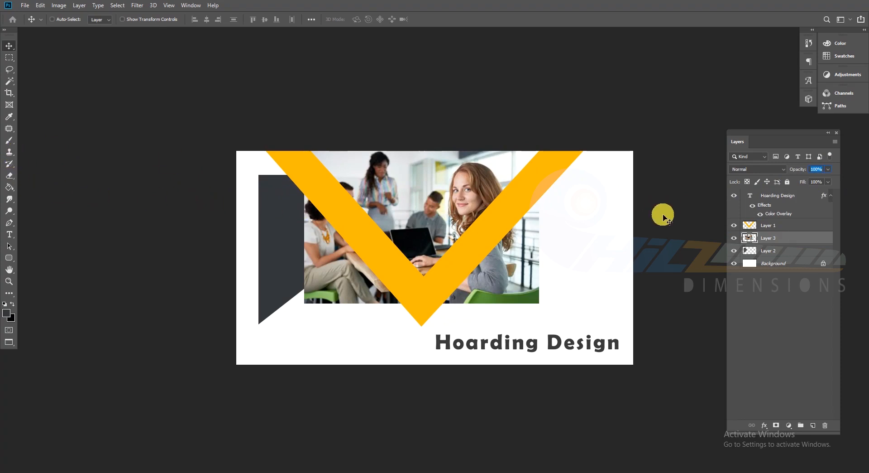
Step: Erase the parts of the office photo outside the V band on both sides with a 300 px Eraser
{"action": "left_click", "coordinate": [9, 176]}
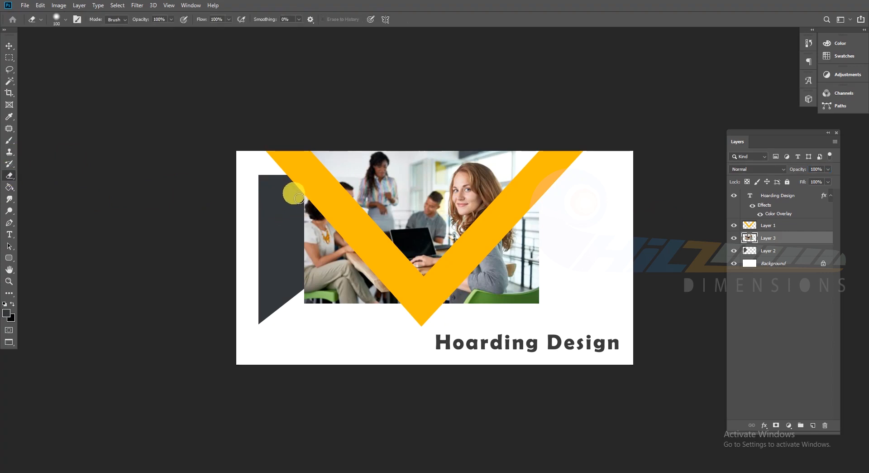
{"action": "key", "text": "bracketright"}
{"action": "key", "text": "bracketright"}
{"action": "key", "text": "bracketright"}
{"action": "key", "text": "bracketright"}
{"action": "key", "text": "bracketright"}
{"action": "key", "text": "bracketright"}
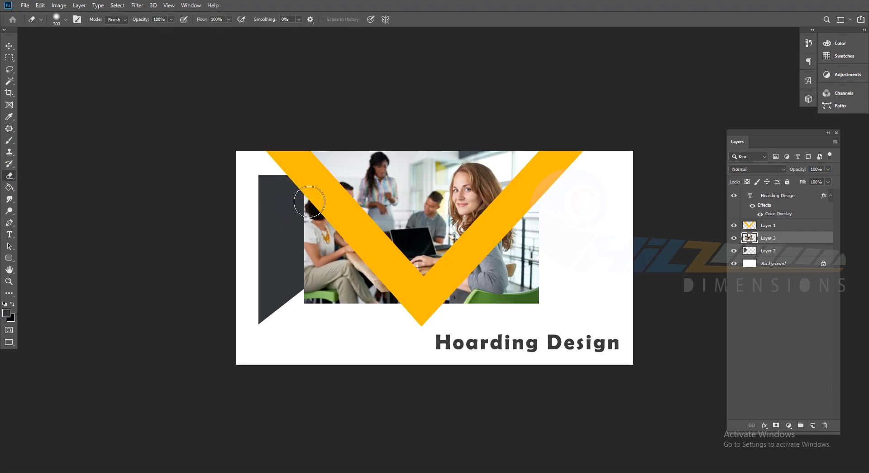
{"action": "mouse_move", "coordinate": [309, 202]}
{"action": "left_mouse_down"}
{"action": "mouse_move", "coordinate": [420, 327]}
{"action": "mouse_move", "coordinate": [330, 230]}
{"action": "mouse_move", "coordinate": [380, 331]}
{"action": "mouse_move", "coordinate": [308, 246]}
{"action": "mouse_move", "coordinate": [321, 245]}
{"action": "mouse_move", "coordinate": [316, 288]}
{"action": "left_mouse_up"}
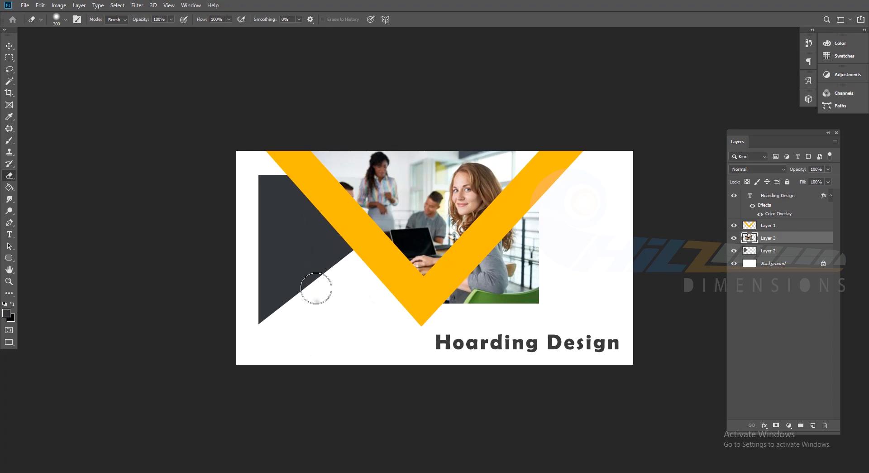
{"action": "left_click_drag", "start_coordinate": [485, 321], "coordinate": [562, 302]}
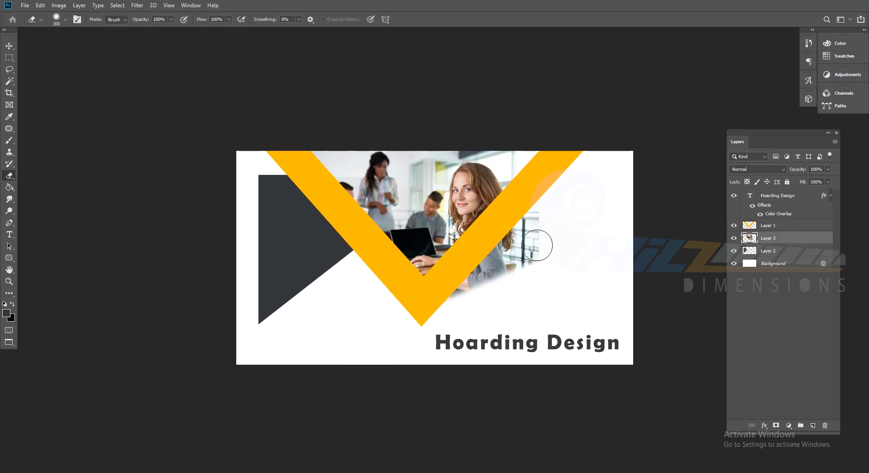
{"action": "mouse_move", "coordinate": [537, 245]}
{"action": "left_mouse_down"}
{"action": "mouse_move", "coordinate": [562, 214]}
{"action": "mouse_move", "coordinate": [470, 337]}
{"action": "left_mouse_up"}
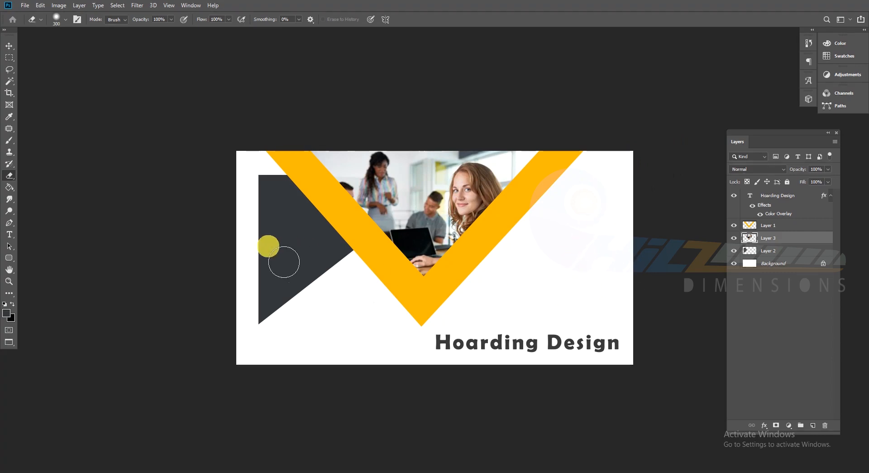
Step: Select the dark shape's layer on the canvas and duplicate it
{"action": "key", "text": "v"}
{"action": "right_click", "coordinate": [288, 239]}
{"action": "left_click", "coordinate": [302, 241]}
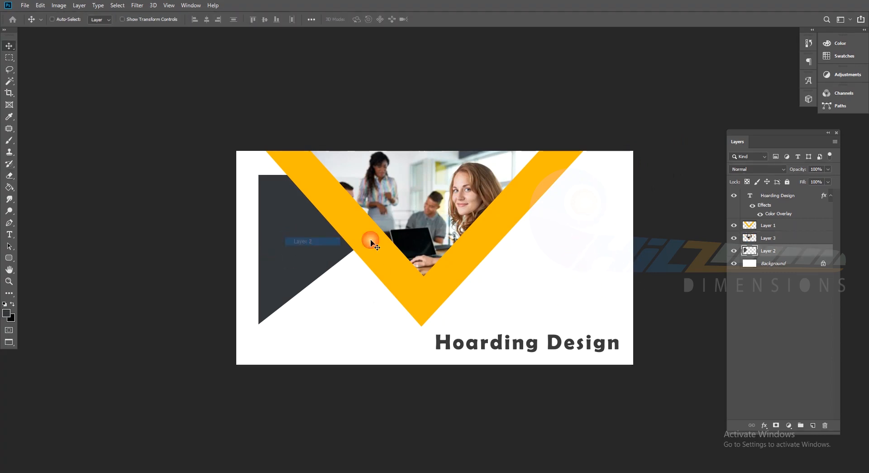
{"action": "left_click_drag", "start_coordinate": [768, 248], "coordinate": [816, 429]}
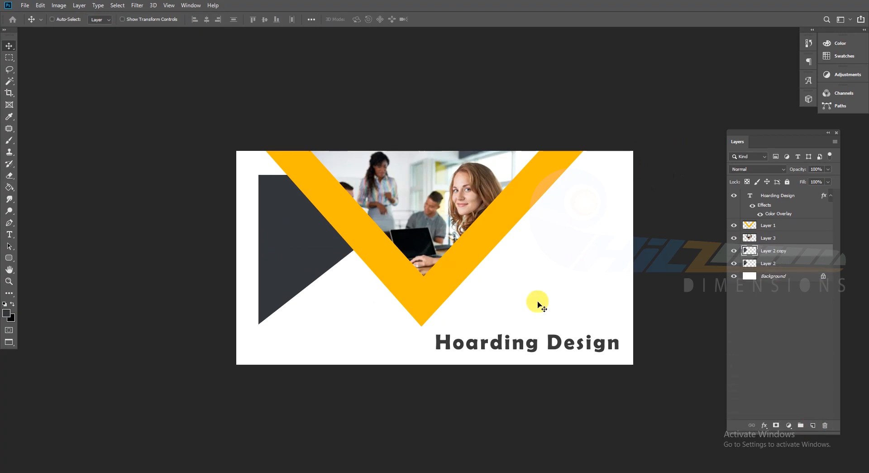
Step: Flip the dark shape's copy horizontally and place it beside the V band's right arm, against the banner's upper-right corner
{"action": "key", "text": "ctrl+t"}
{"action": "right_click", "coordinate": [295, 250]}
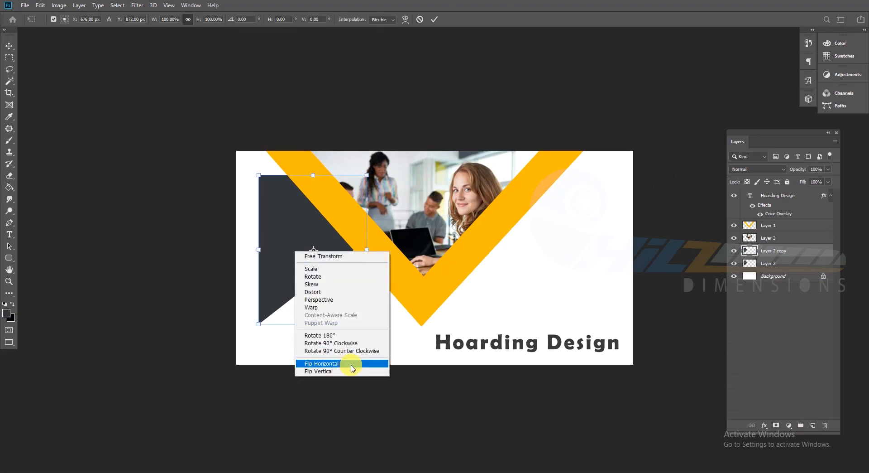
{"action": "left_click", "coordinate": [320, 363]}
{"action": "left_click_drag", "start_coordinate": [286, 230], "coordinate": [574, 203]}
{"action": "key", "text": "Return"}
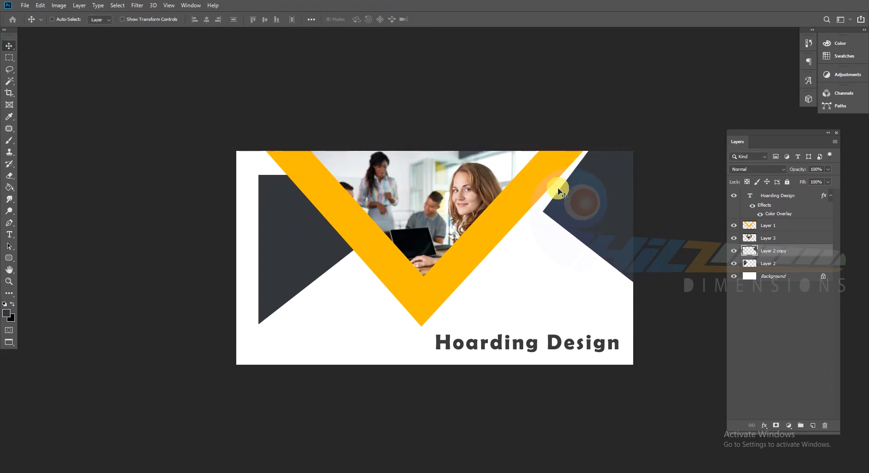
{"action": "mouse_move", "coordinate": [585, 212]}
{"action": "left_mouse_down"}
{"action": "mouse_move", "coordinate": [590, 219]}
{"action": "mouse_move", "coordinate": [584, 190]}
{"action": "mouse_move", "coordinate": [602, 210]}
{"action": "mouse_move", "coordinate": [581, 207]}
{"action": "left_mouse_up"}
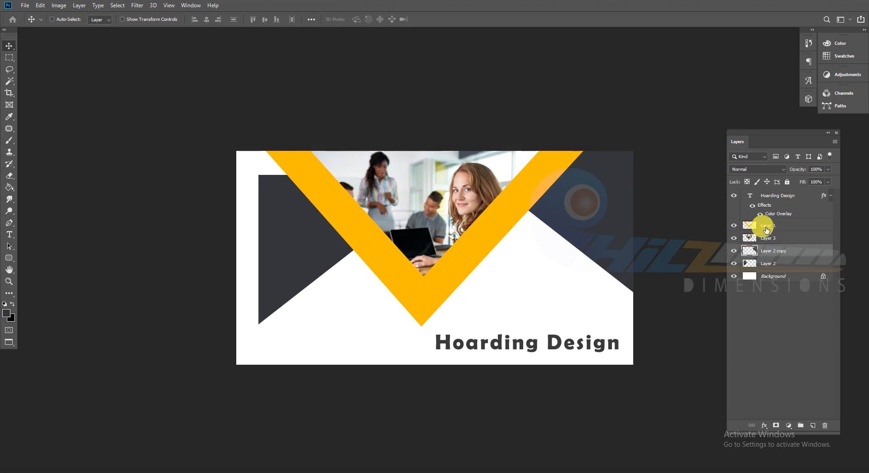
{"action": "left_click", "coordinate": [750, 225], "text": "ctrl"}
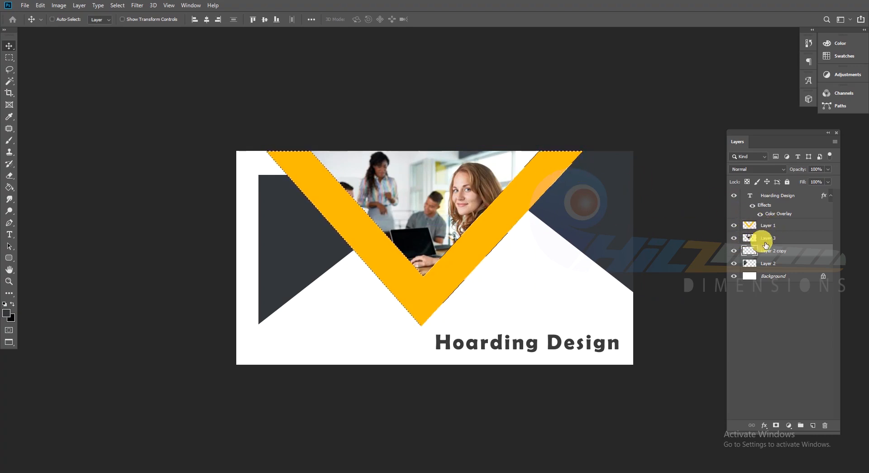
{"action": "left_click", "coordinate": [734, 250]}
{"action": "left_click", "coordinate": [734, 252]}
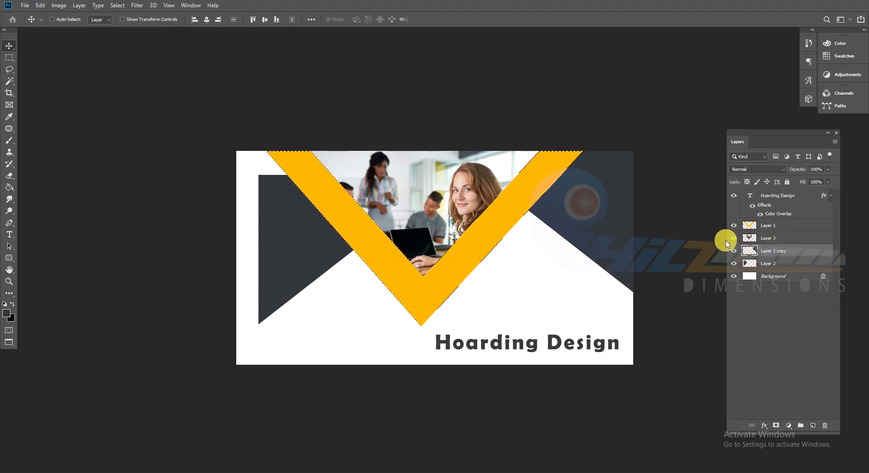
{"action": "key", "text": "ctrl+d"}
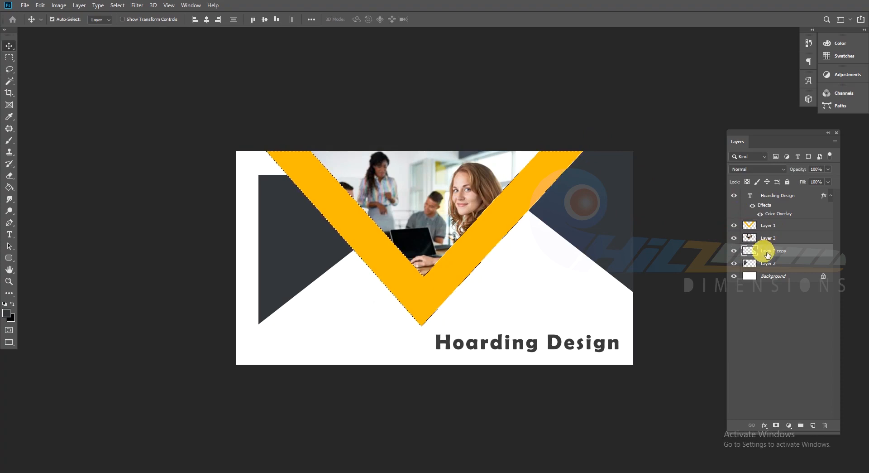
Step: Shift the mirrored dark shape to leave a narrow white gap beside the V band, and crop away everything beyond the canvas
{"action": "left_click_drag", "start_coordinate": [578, 230], "coordinate": [595, 196]}
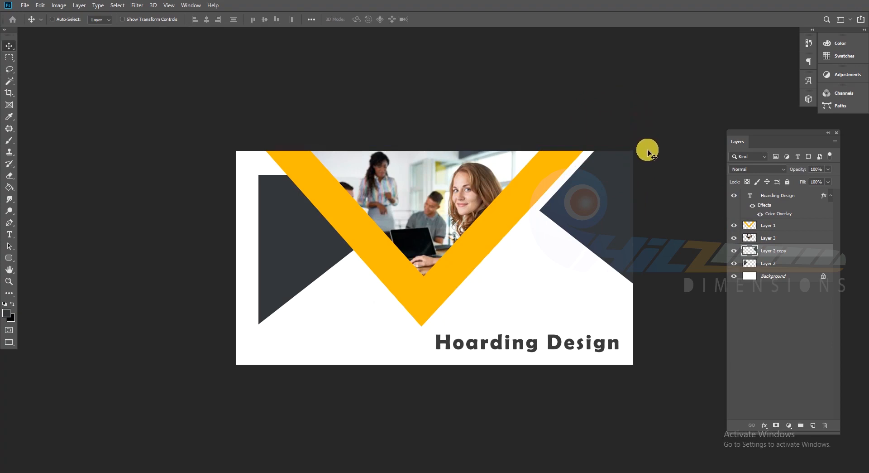
{"action": "key", "text": "c"}
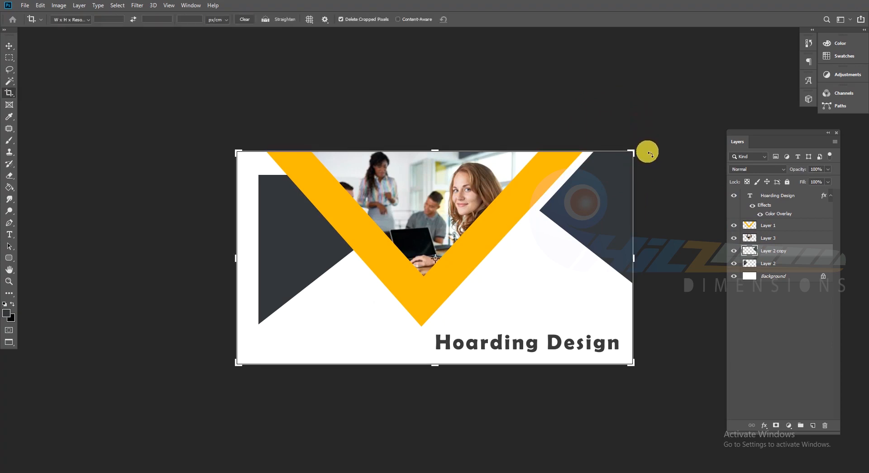
{"action": "left_click", "coordinate": [664, 116]}
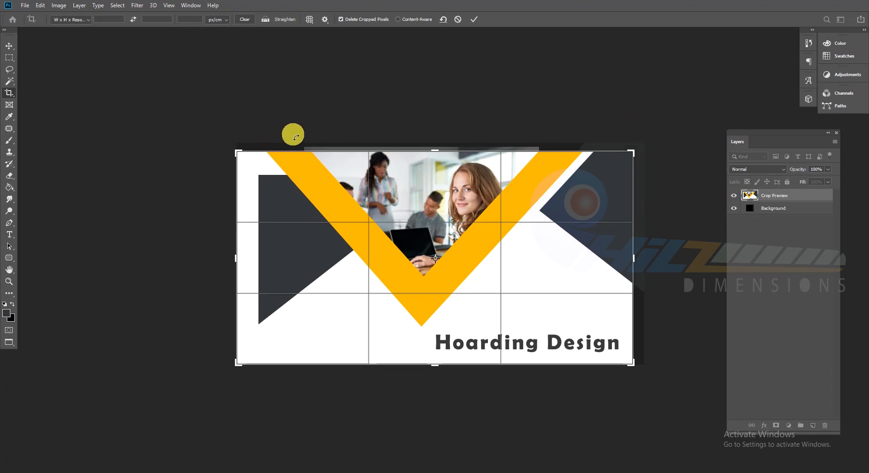
{"action": "key", "text": "Return"}
{"action": "key", "text": "v"}
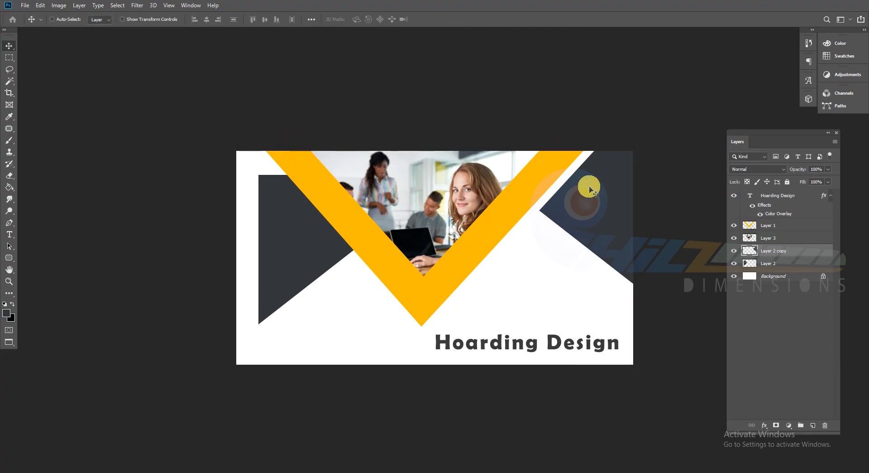
{"action": "left_click_drag", "start_coordinate": [586, 188], "coordinate": [593, 207]}
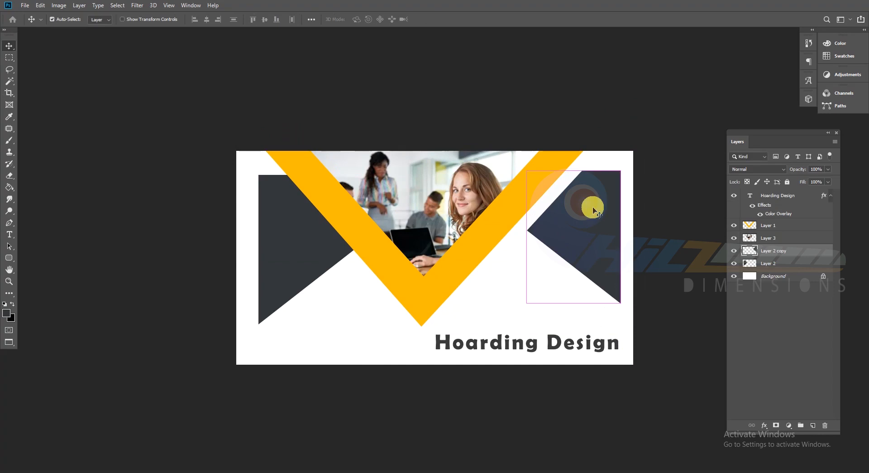
{"action": "key", "text": "ctrl+z"}
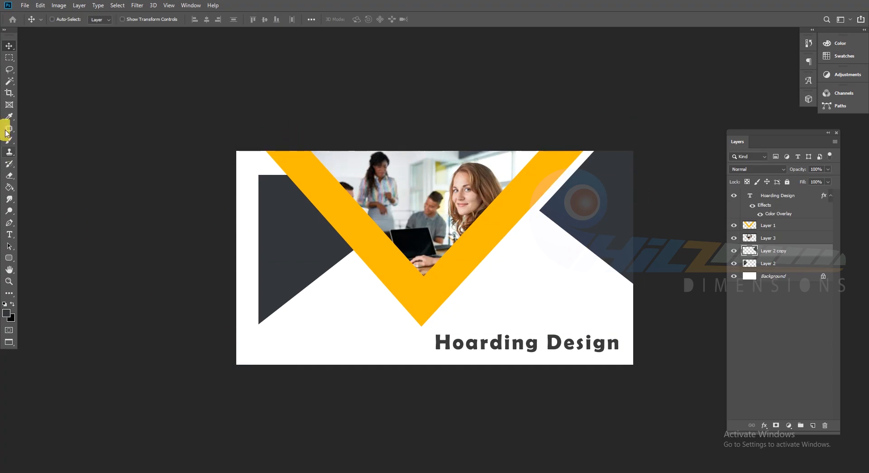
Step: Marquee-select a long, low strip from the banner's left edge below the dark shape and add a new layer
{"action": "left_click", "coordinate": [8, 61]}
{"action": "left_click_drag", "start_coordinate": [237, 336], "coordinate": [363, 358]}
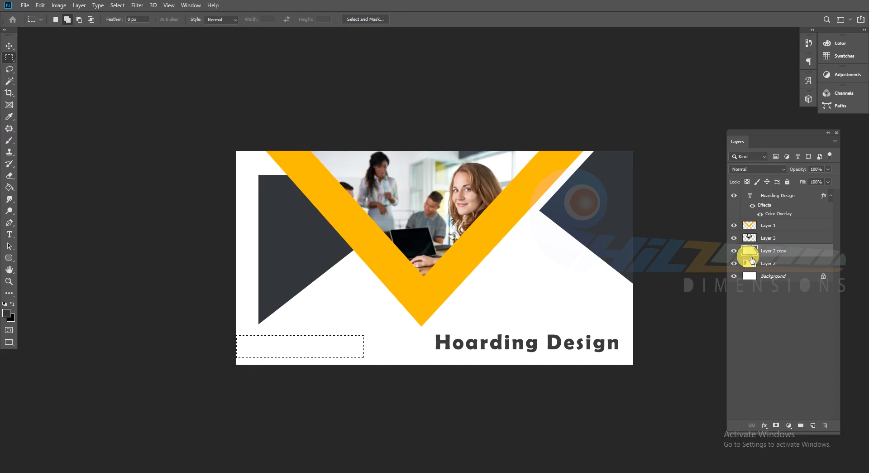
{"action": "left_click", "coordinate": [813, 425]}
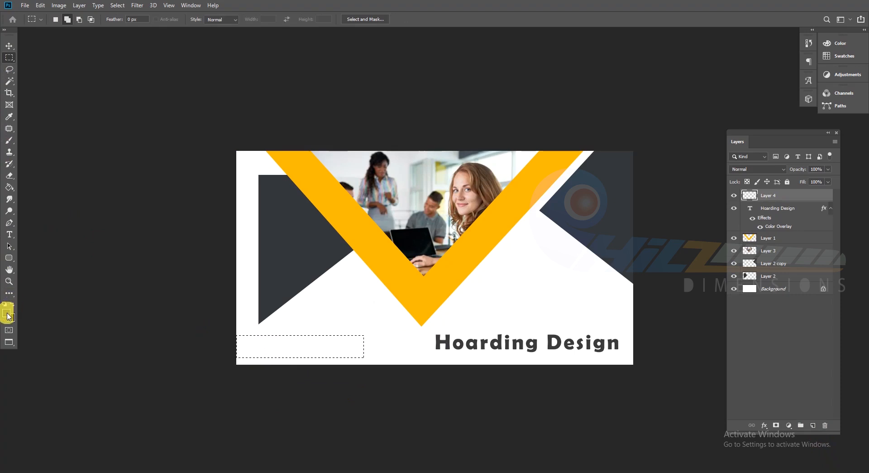
Step: Fill the strip selection with red #f80808 and cut the bar's right end diagonally using the Pen tool
{"action": "left_click", "coordinate": [6, 190]}
{"action": "left_click", "coordinate": [7, 312]}
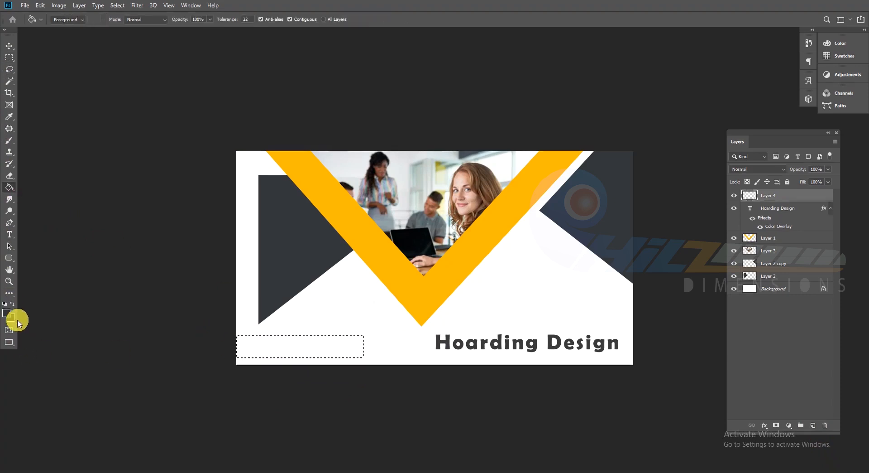
{"action": "left_click_drag", "start_coordinate": [735, 370], "coordinate": [738, 403]}
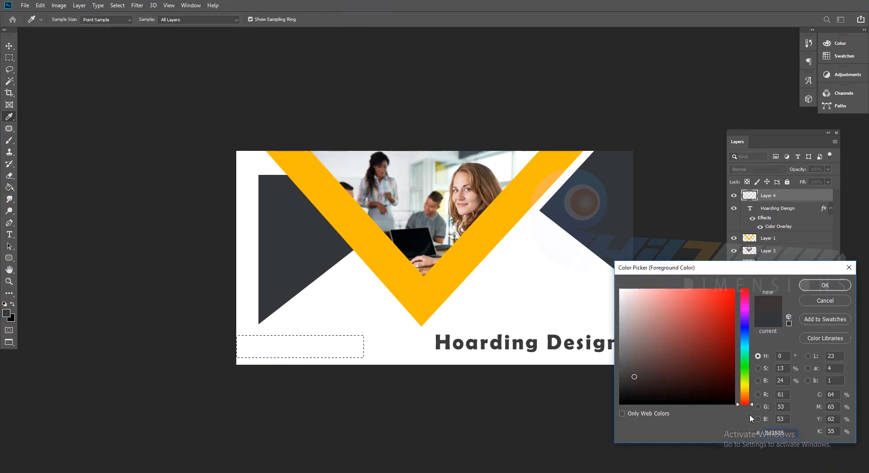
{"action": "left_click", "coordinate": [739, 294]}
{"action": "left_click", "coordinate": [735, 289]}
{"action": "left_click", "coordinate": [825, 285]}
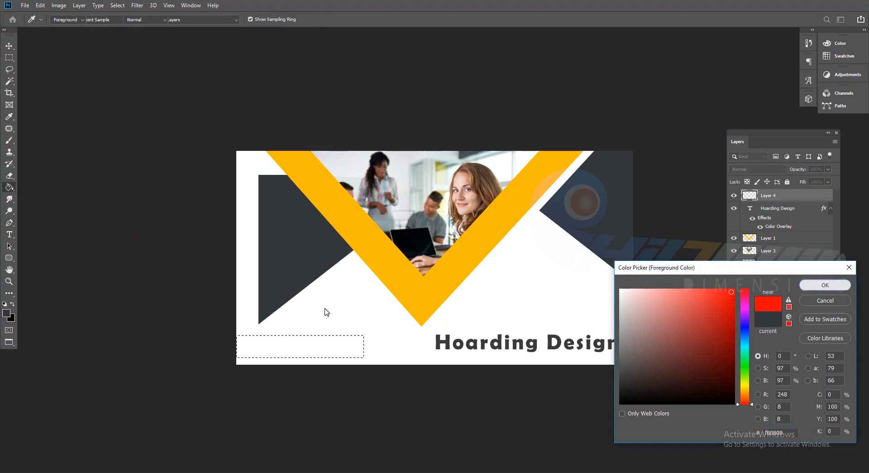
{"action": "left_click", "coordinate": [328, 348]}
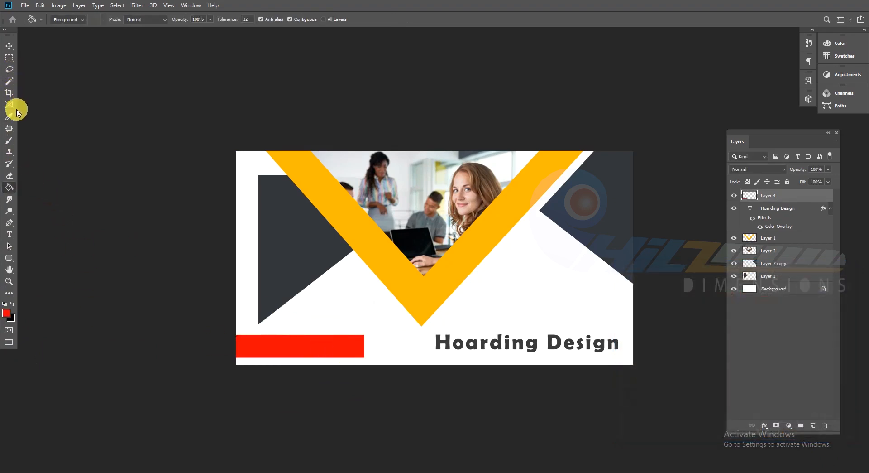
{"action": "left_click", "coordinate": [9, 223]}
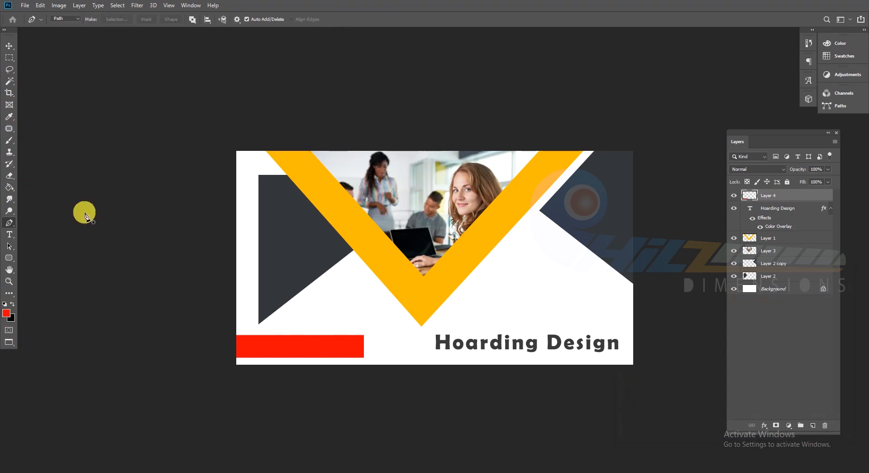
{"action": "left_click", "coordinate": [330, 326]}
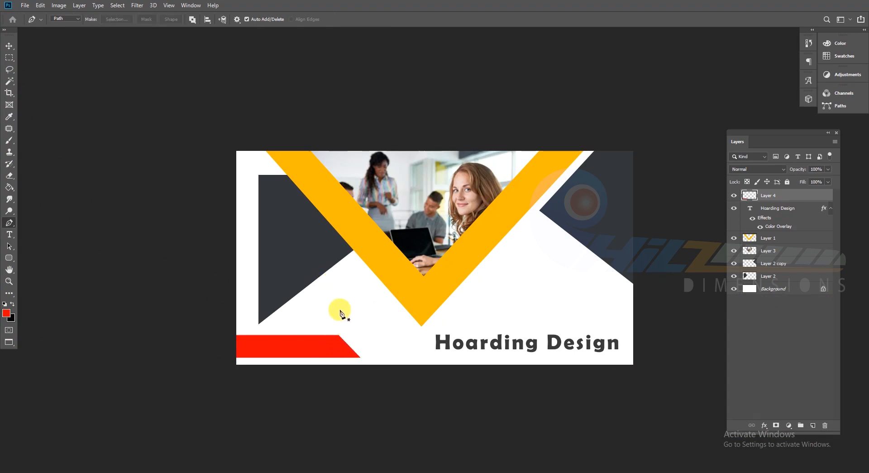
Step: Leave full-screen view and quick-export the banner as a PNG named "hOARDING DESIGN" in the "Video_mockUp in Photoshop" folder
{"action": "key", "text": "f"}
{"action": "key", "text": "f"}
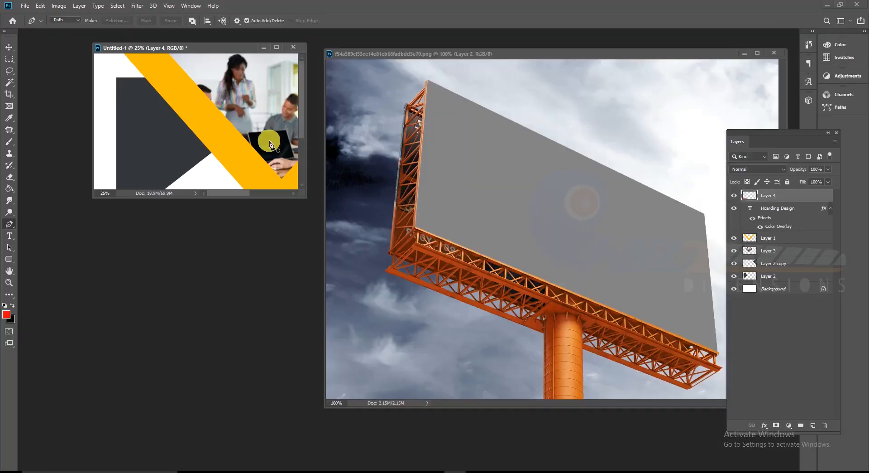
{"action": "left_click", "coordinate": [25, 6]}
{"action": "mouse_move", "coordinate": [64, 129]}
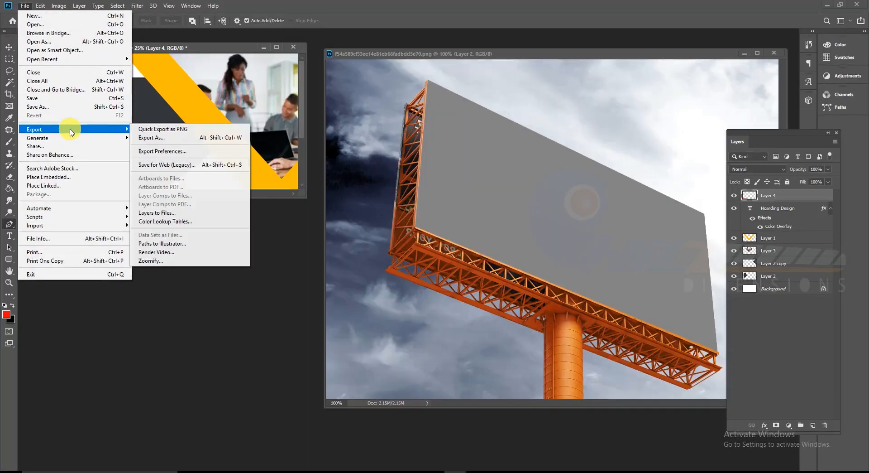
{"action": "left_click", "coordinate": [155, 132]}
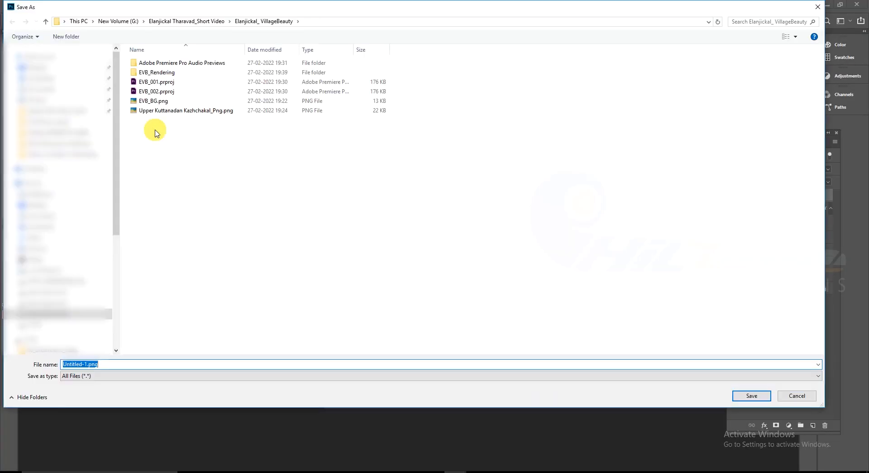
{"action": "left_click", "coordinate": [38, 110]}
{"action": "left_click", "coordinate": [113, 368]}
{"action": "type", "text": "hOARDI"}
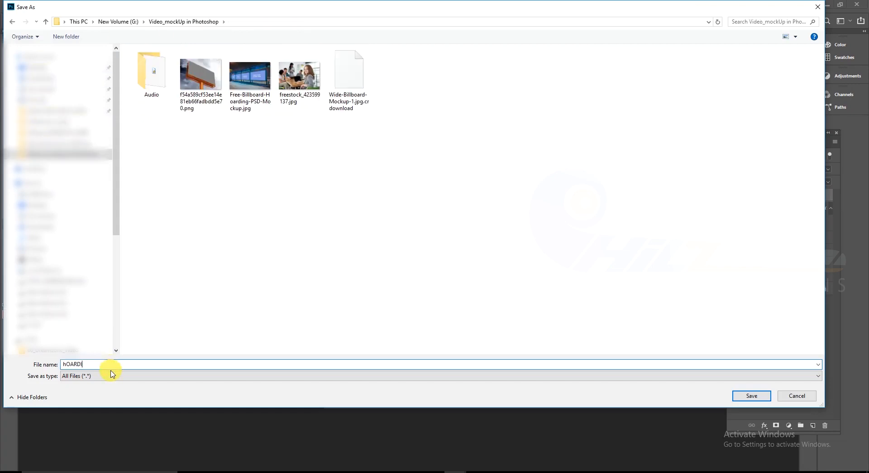
{"action": "type", "text": "NG DESIGN"}
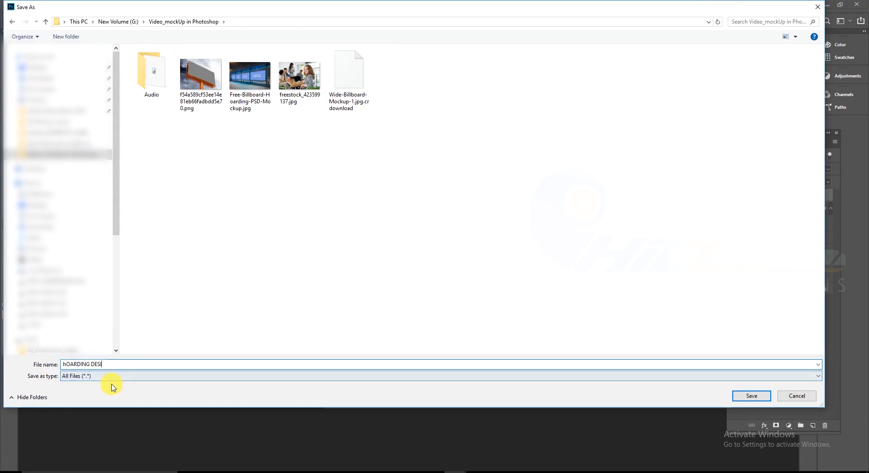
{"action": "left_click", "coordinate": [748, 395]}
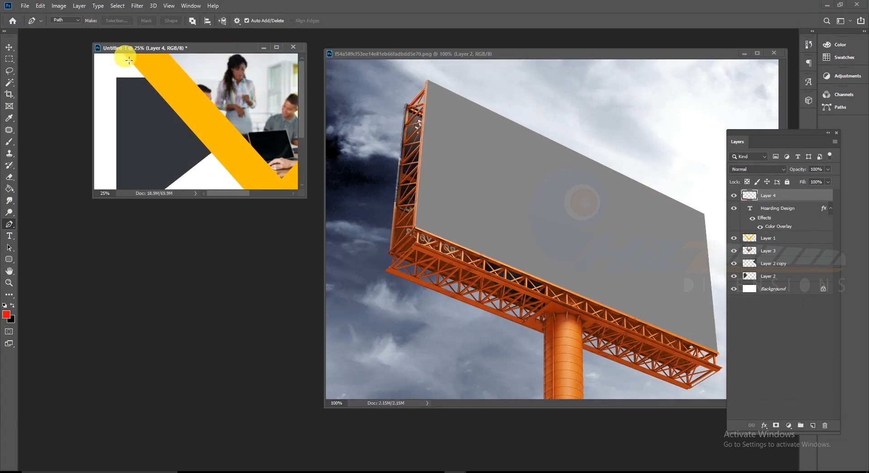
Step: Save the layered banner as the Photoshop file "SOURCE FILE" in the "Video_mockUp in Photoshop" folder
{"action": "key", "text": "ctrl+s"}
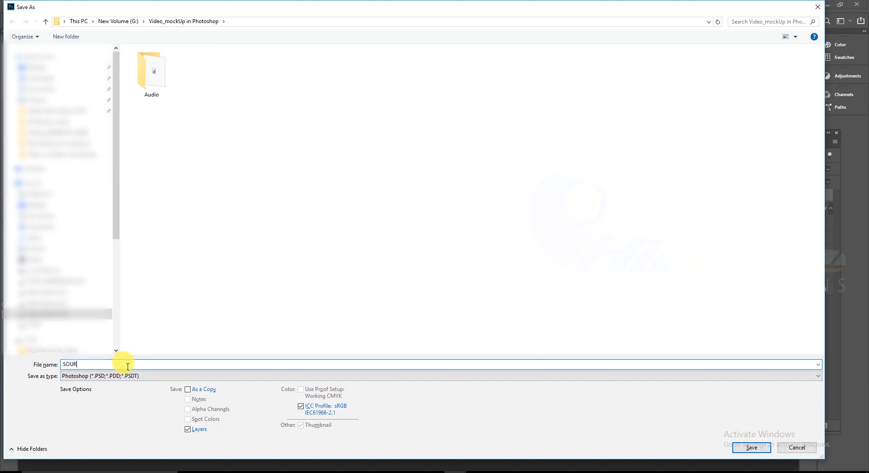
{"action": "type", "text": "SOURCE FILE"}
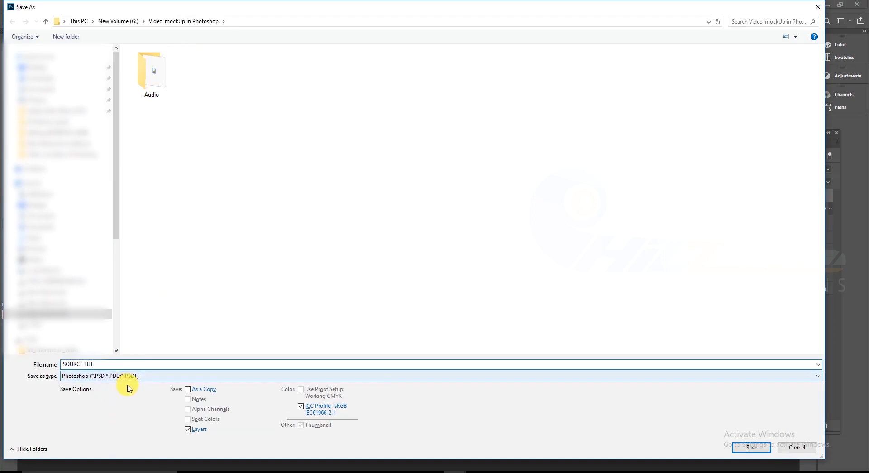
{"action": "key", "text": "Return"}
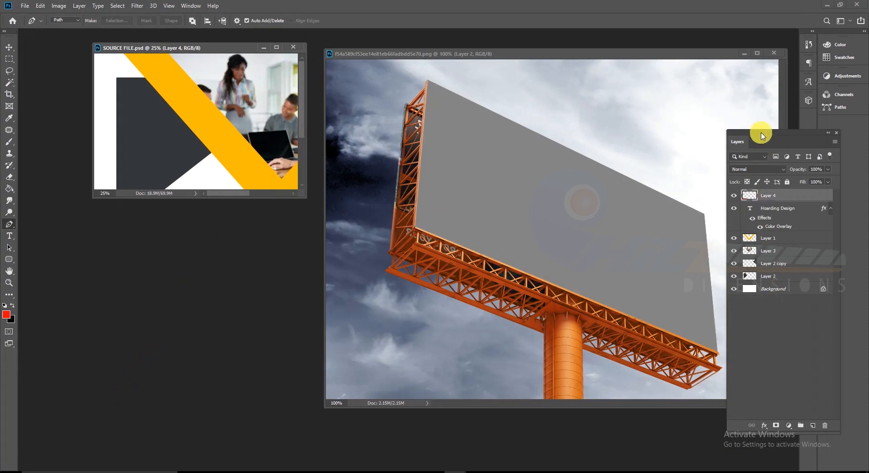
Step: Open the exported hOARDING DESIGN.png from the project folder in its own floating window
{"action": "left_click_drag", "start_coordinate": [183, 48], "coordinate": [138, 58]}
{"action": "key", "text": "ctrl+o"}
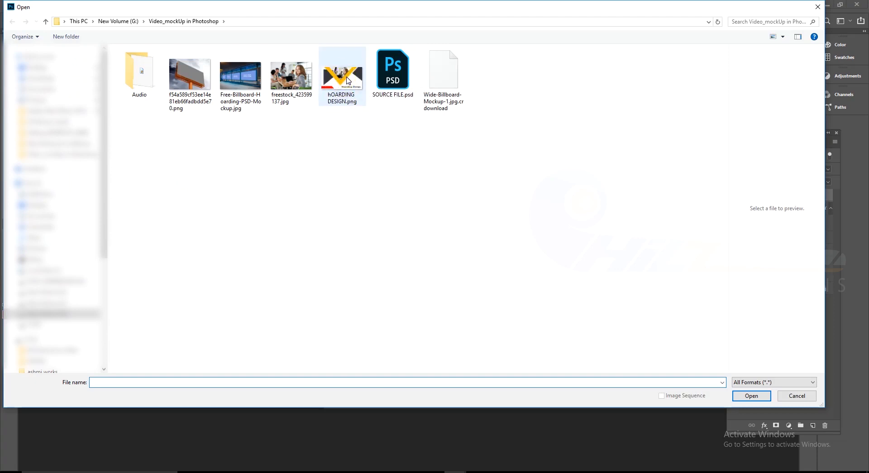
{"action": "double_click", "coordinate": [347, 81]}
{"action": "left_click_drag", "start_coordinate": [267, 70], "coordinate": [350, 148]}
{"action": "left_click_drag", "start_coordinate": [510, 131], "coordinate": [479, 128]}
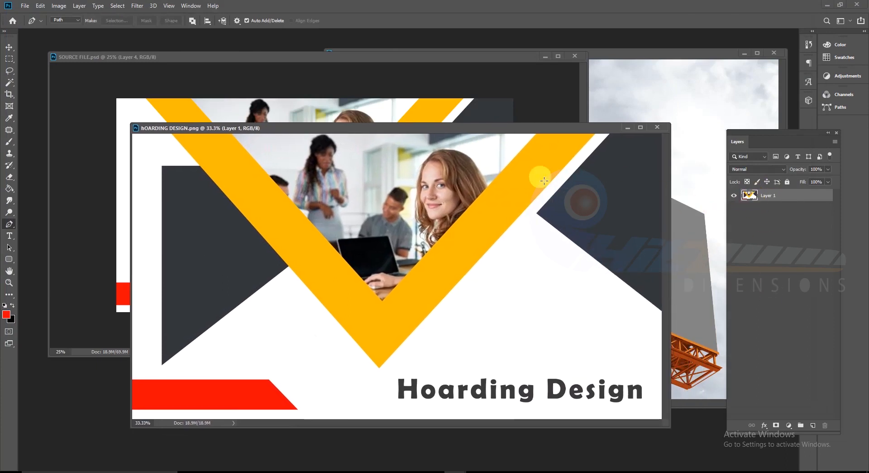
Step: Close SOURCE FILE.psd and move the hOARDING DESIGN.png window so the billboard image beside it is accessible
{"action": "mouse_move", "coordinate": [254, 58]}
{"action": "left_mouse_down"}
{"action": "mouse_move", "coordinate": [272, 59]}
{"action": "mouse_move", "coordinate": [261, 67]}
{"action": "left_mouse_up"}
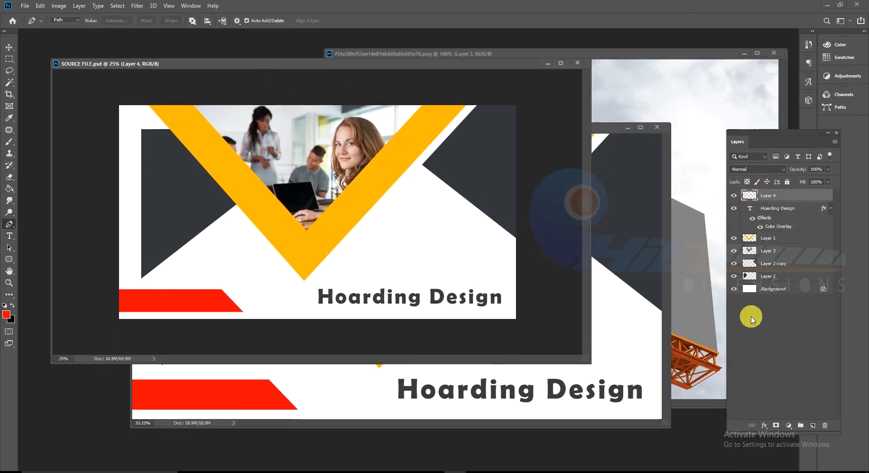
{"action": "left_click", "coordinate": [606, 200]}
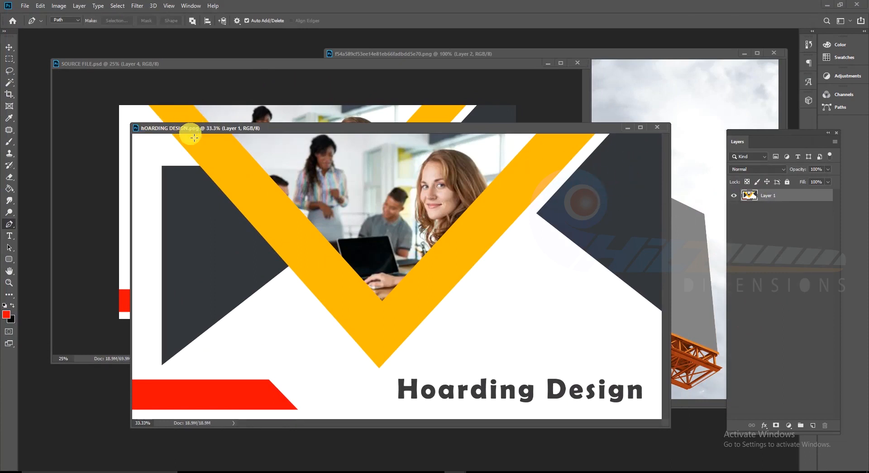
{"action": "left_click", "coordinate": [126, 64]}
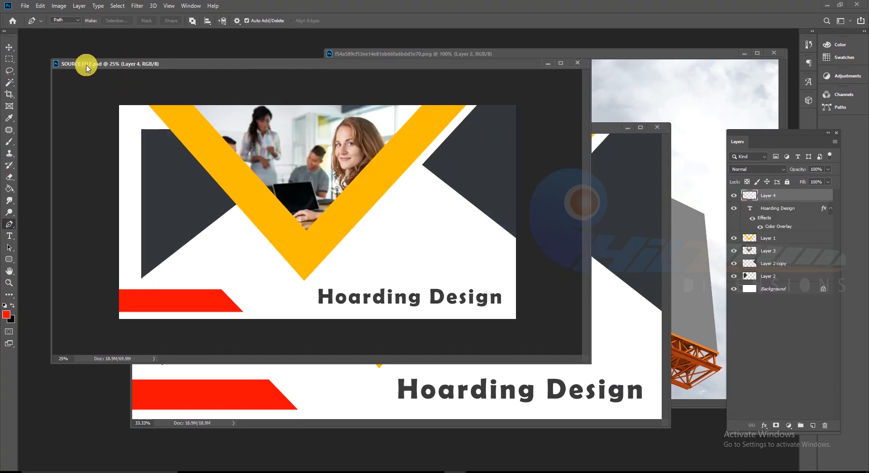
{"action": "left_click", "coordinate": [576, 63]}
{"action": "left_click_drag", "start_coordinate": [407, 129], "coordinate": [341, 83]}
{"action": "left_click", "coordinate": [89, 99]}
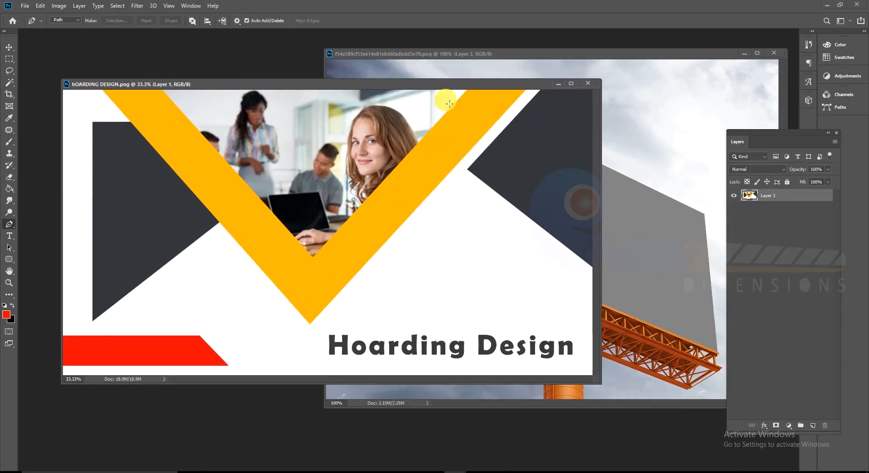
{"action": "left_click_drag", "start_coordinate": [442, 87], "coordinate": [389, 123]}
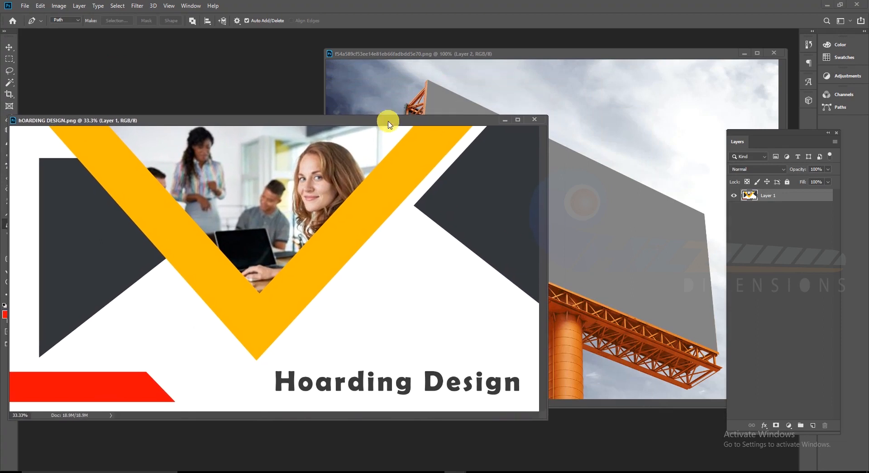
Step: Copy the flattened banner into the billboard image as a new layer with the Move tool, and close hOARDING DESIGN.png
{"action": "key", "text": "v"}
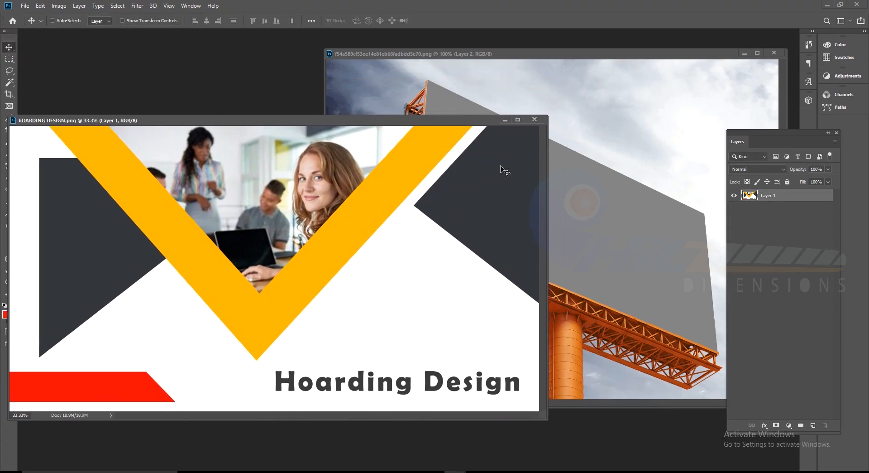
{"action": "left_click_drag", "start_coordinate": [501, 169], "coordinate": [573, 148]}
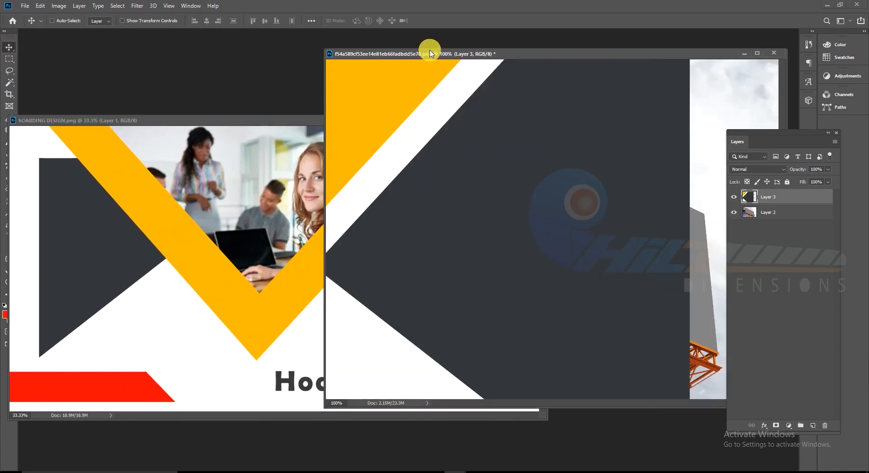
{"action": "left_click_drag", "start_coordinate": [430, 53], "coordinate": [395, 56]}
{"action": "left_click", "coordinate": [223, 120]}
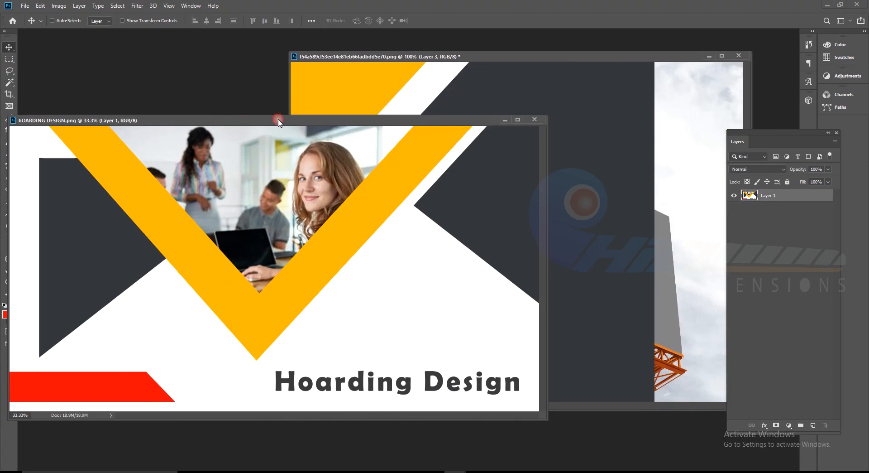
{"action": "left_click", "coordinate": [535, 119]}
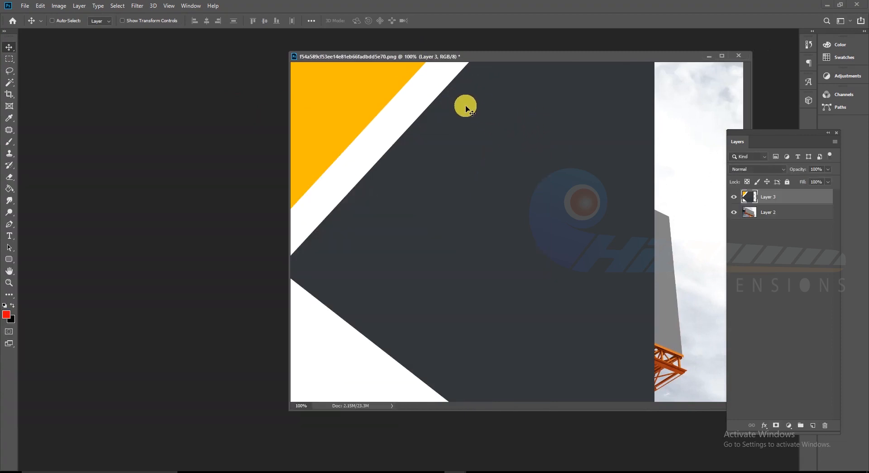
Step: Scale the banner layer down to 23.04% with Free Transform, place it over the billboard, and set its opacity to 61%
{"action": "key", "text": "f"}
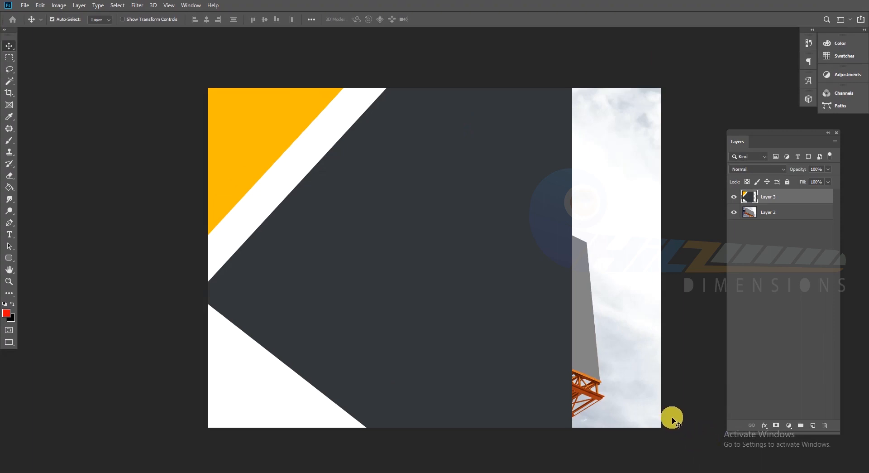
{"action": "key", "text": "ctrl+t"}
{"action": "left_click_drag", "start_coordinate": [521, 128], "coordinate": [618, 128]}
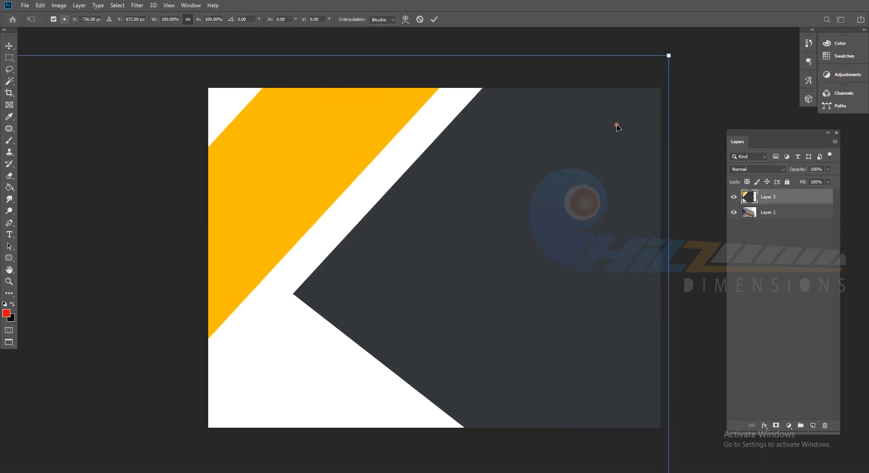
{"action": "left_click_drag", "start_coordinate": [656, 67], "coordinate": [673, 85]}
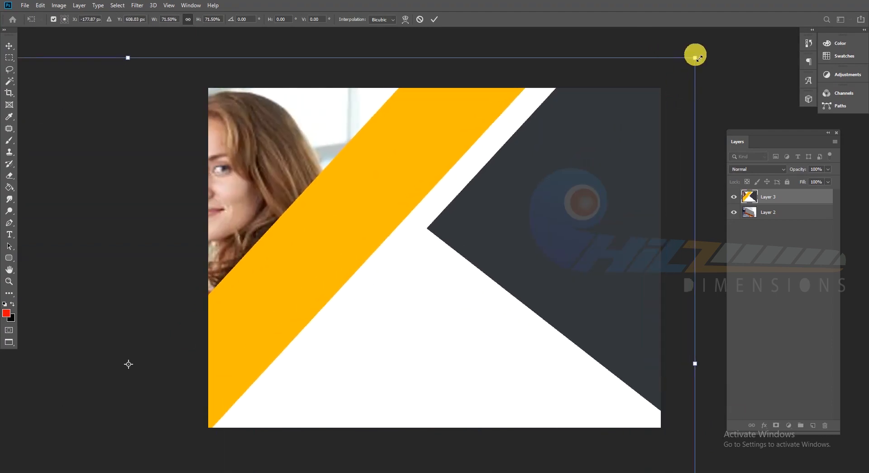
{"action": "left_click_drag", "start_coordinate": [695, 57], "coordinate": [241, 282]}
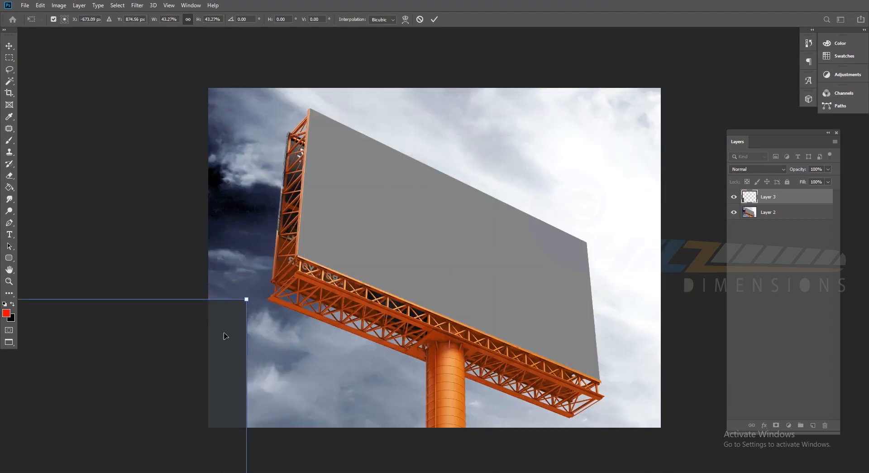
{"action": "left_click_drag", "start_coordinate": [224, 335], "coordinate": [404, 249]}
{"action": "left_click_drag", "start_coordinate": [358, 316], "coordinate": [567, 180]}
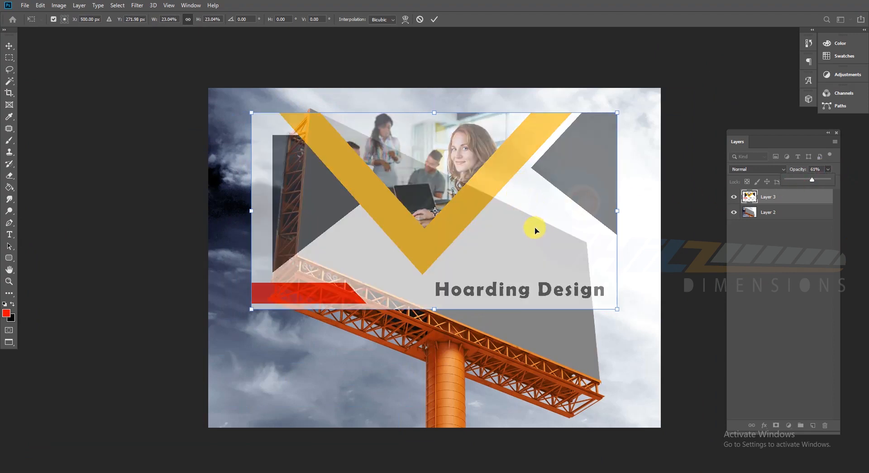
Step: Distort the banner so its four corners roughly meet the corners of the billboard's gray panel
{"action": "right_click", "coordinate": [505, 197]}
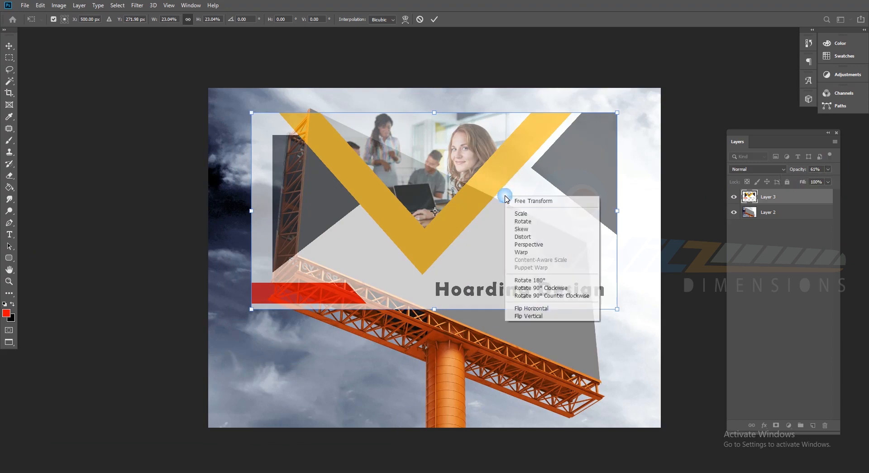
{"action": "left_click", "coordinate": [504, 171]}
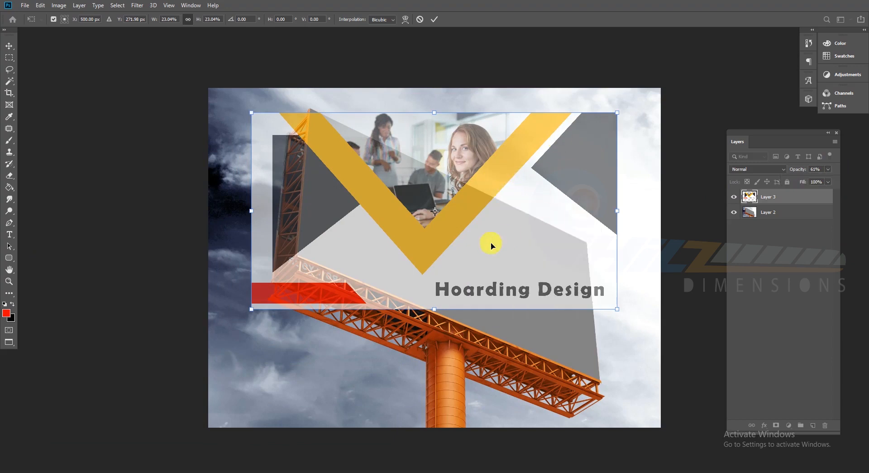
{"action": "right_click", "coordinate": [476, 205]}
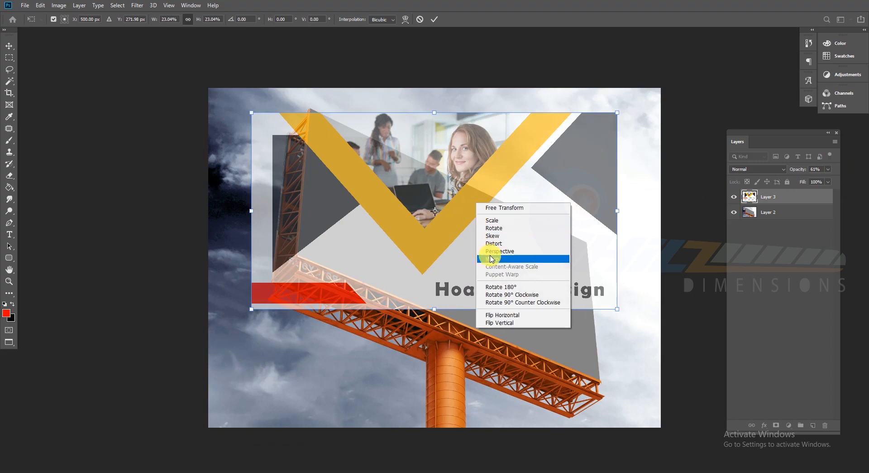
{"action": "left_click", "coordinate": [509, 245]}
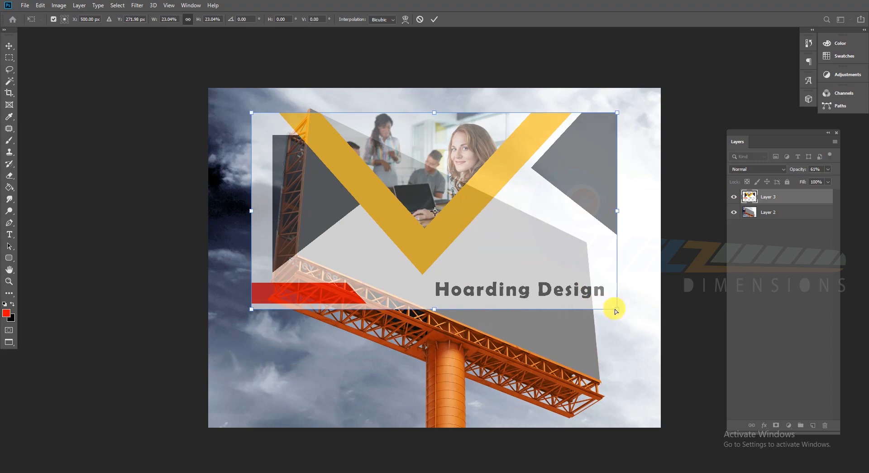
{"action": "left_click_drag", "start_coordinate": [615, 311], "coordinate": [599, 384]}
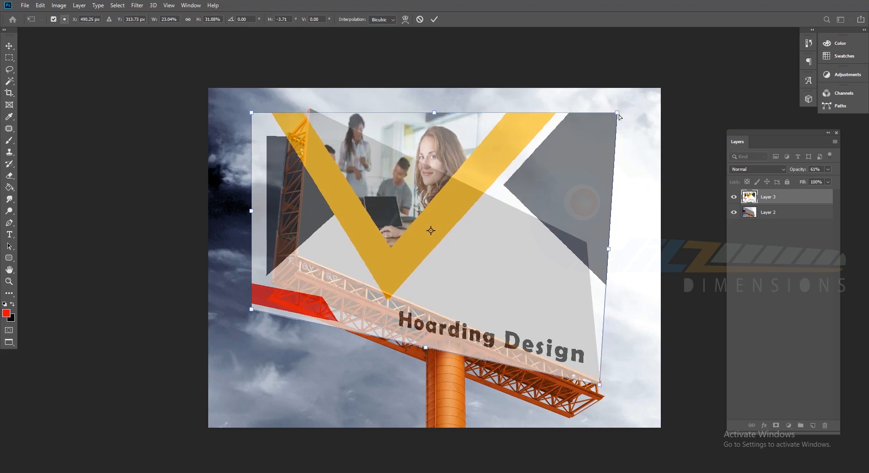
{"action": "left_click_drag", "start_coordinate": [618, 113], "coordinate": [588, 240]}
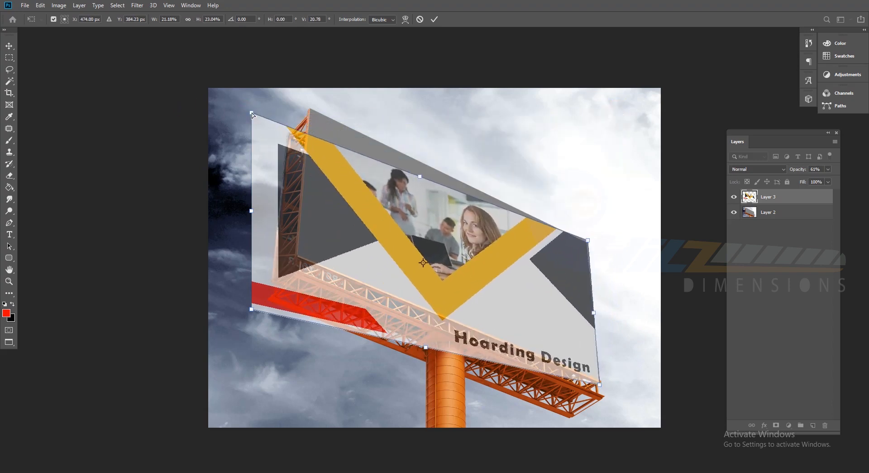
{"action": "left_click_drag", "start_coordinate": [252, 115], "coordinate": [309, 112]}
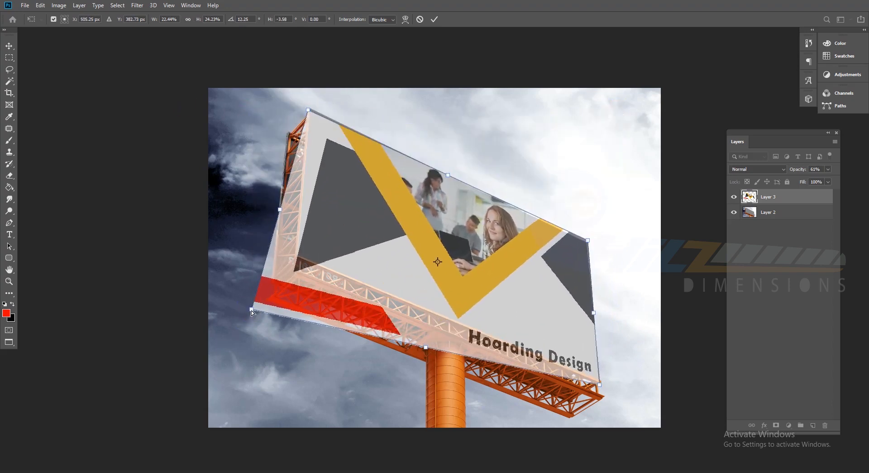
{"action": "left_click_drag", "start_coordinate": [252, 310], "coordinate": [291, 264]}
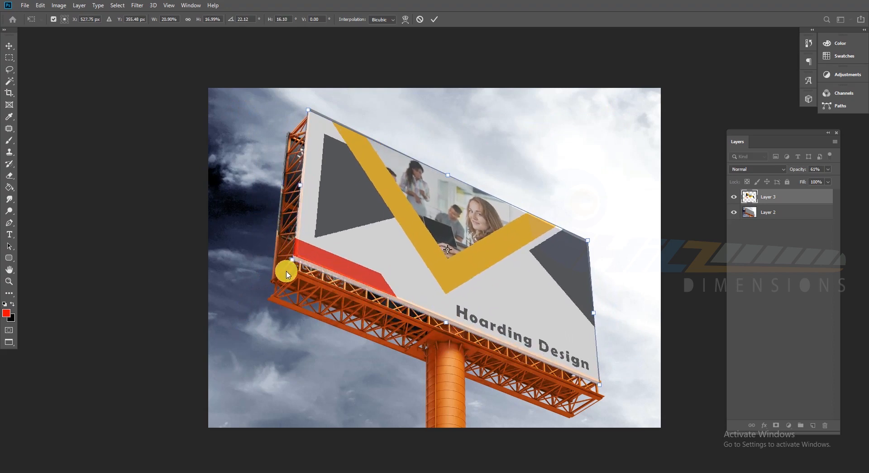
Step: Fine-tune the banner's lower-right and upper-right corners to sit exactly on the gray panel's corners
{"action": "key", "text": "ctrl+plus"}
{"action": "key", "text": "ctrl+plus"}
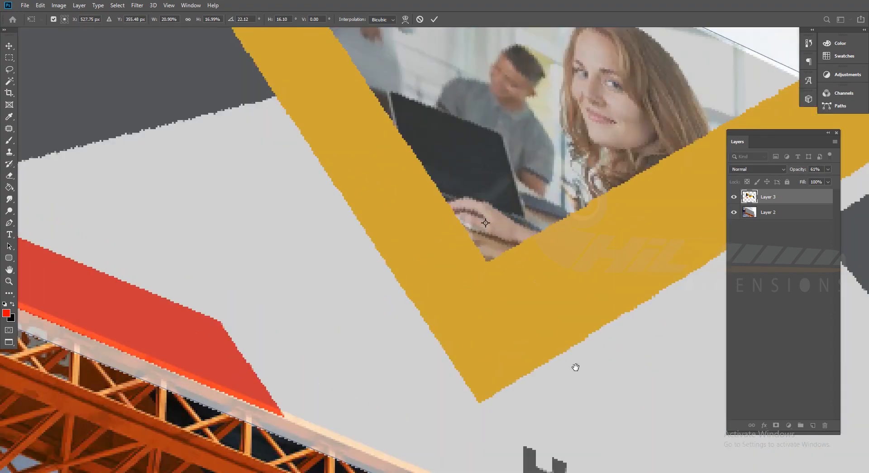
{"action": "left_click_drag", "start_coordinate": [589, 379], "coordinate": [390, 211]}
{"action": "left_click_drag", "start_coordinate": [554, 358], "coordinate": [191, 94]}
{"action": "left_click_drag", "start_coordinate": [434, 239], "coordinate": [423, 232]}
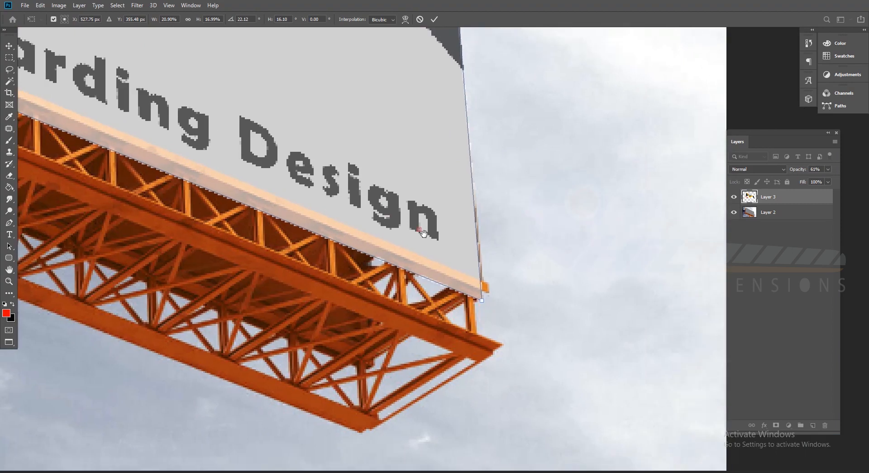
{"action": "left_click_drag", "start_coordinate": [482, 302], "coordinate": [483, 280]}
{"action": "left_click_drag", "start_coordinate": [436, 121], "coordinate": [437, 325]}
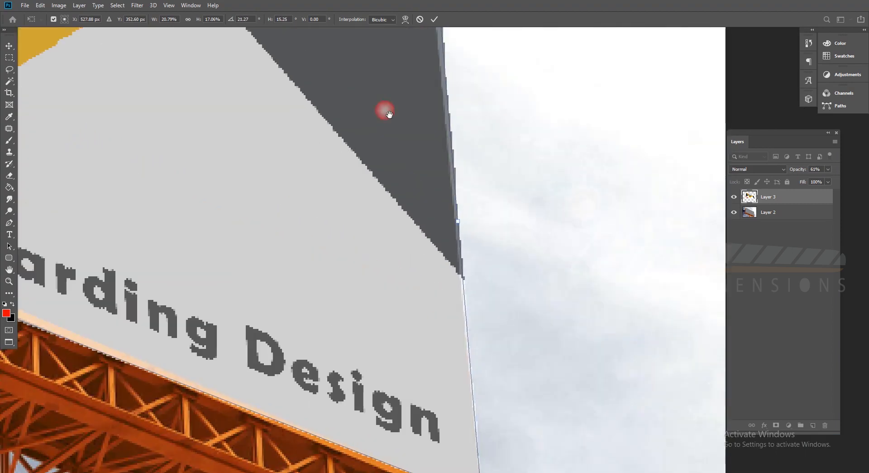
{"action": "left_click_drag", "start_coordinate": [388, 115], "coordinate": [398, 160]}
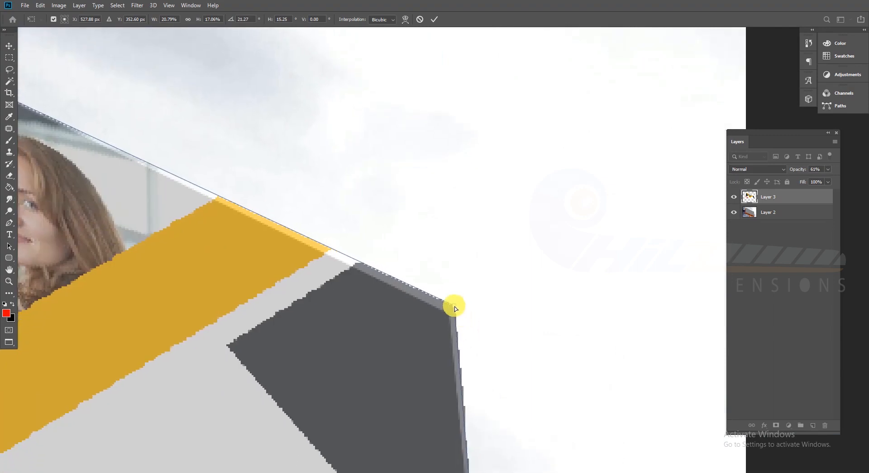
{"action": "mouse_move", "coordinate": [455, 306]}
{"action": "left_mouse_down"}
{"action": "mouse_move", "coordinate": [452, 323]}
{"action": "mouse_move", "coordinate": [449, 312]}
{"action": "left_mouse_up"}
Step: Fine-tune the banner's upper-left and lower-left corners against the billboard frame and apply the transform
{"action": "left_click_drag", "start_coordinate": [345, 297], "coordinate": [557, 357]}
{"action": "left_click_drag", "start_coordinate": [172, 194], "coordinate": [392, 330]}
{"action": "left_click_drag", "start_coordinate": [199, 237], "coordinate": [417, 316]}
{"action": "left_click_drag", "start_coordinate": [137, 164], "coordinate": [481, 348]}
{"action": "left_click", "coordinate": [299, 219]}
{"action": "left_click_drag", "start_coordinate": [296, 225], "coordinate": [305, 217]}
{"action": "left_click_drag", "start_coordinate": [365, 394], "coordinate": [371, 198]}
{"action": "left_click_drag", "start_coordinate": [320, 356], "coordinate": [390, 159]}
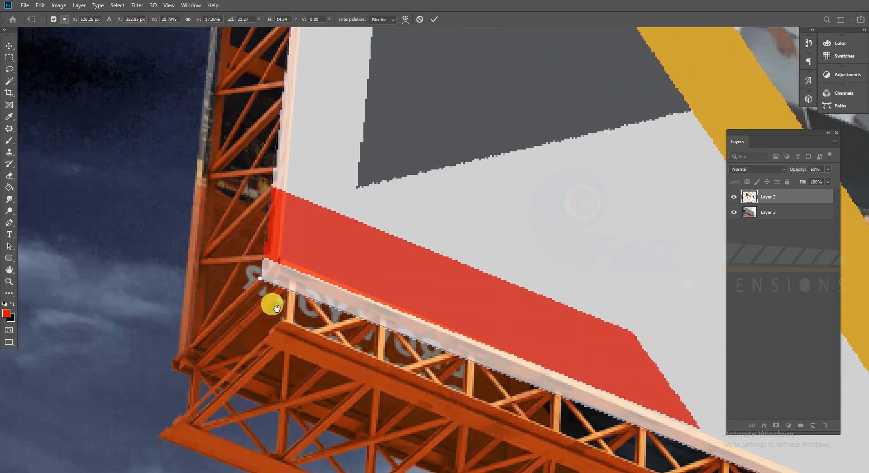
{"action": "left_click_drag", "start_coordinate": [272, 254], "coordinate": [292, 234]}
{"action": "key", "text": "Return"}
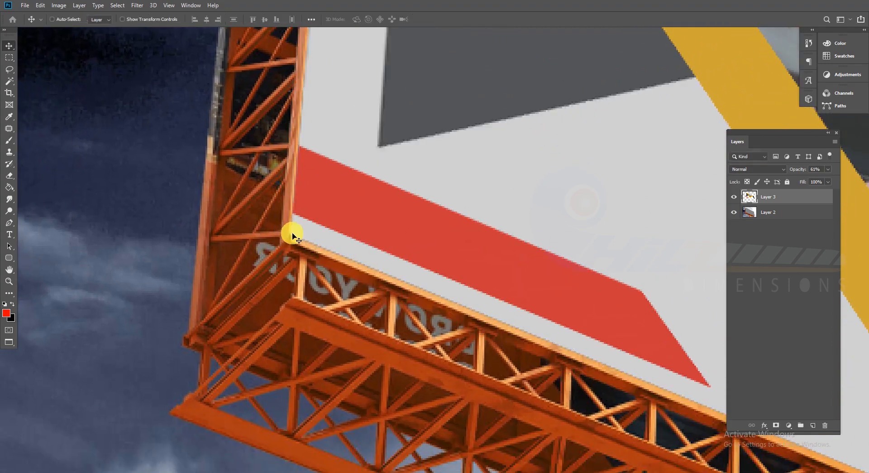
Step: Set the banner layer's opacity back to 100% on the orange billboard mockup
{"action": "key", "text": "ctrl+minus"}
{"action": "key", "text": "ctrl+minus"}
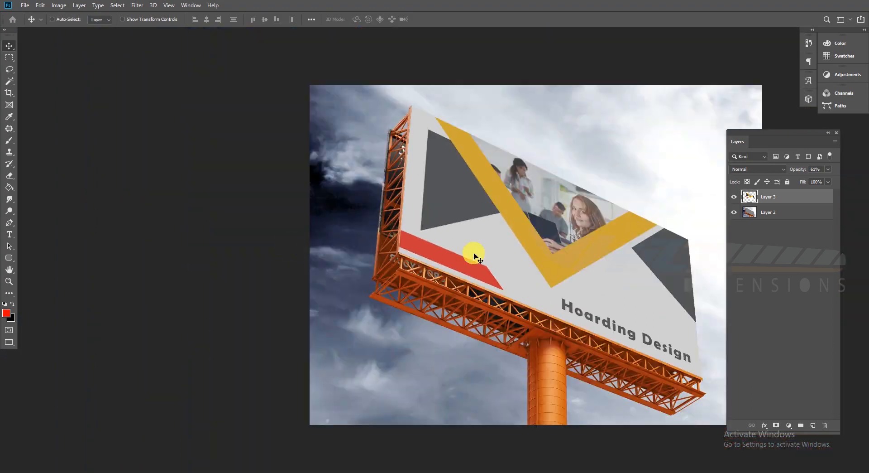
{"action": "left_click_drag", "start_coordinate": [486, 258], "coordinate": [361, 284]}
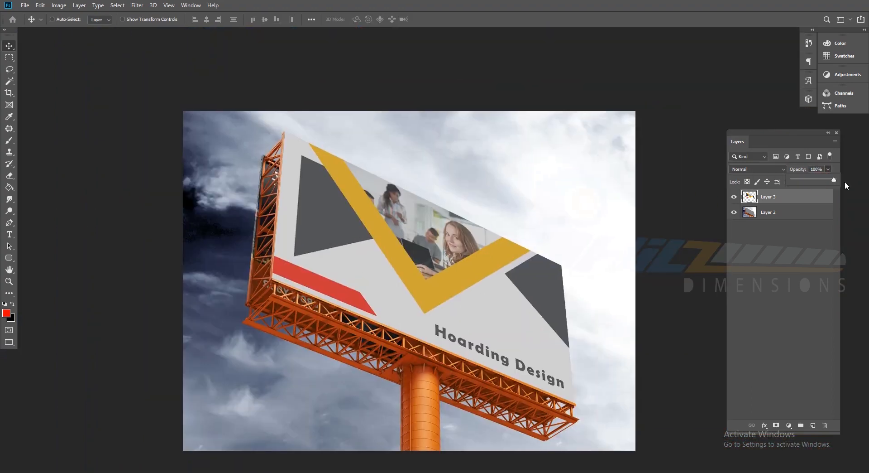
{"action": "key", "text": "ctrl+minus"}
{"action": "key", "text": "ctrl+minus"}
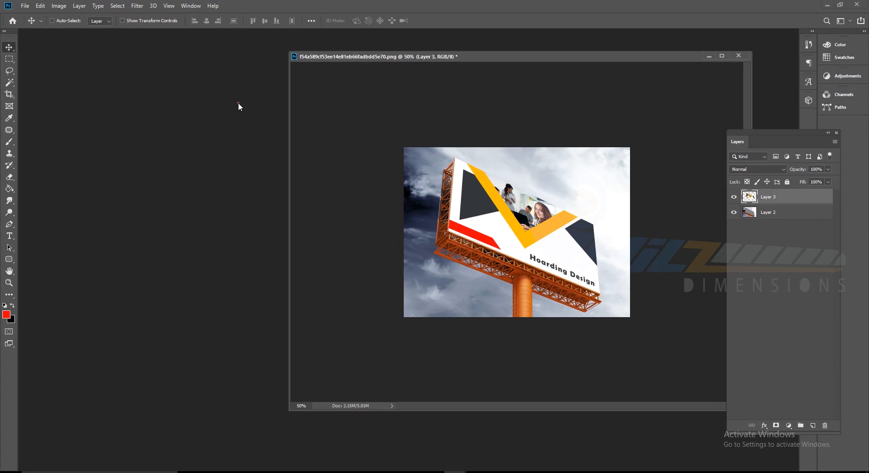
Step: Open Free-Billboard-Hoarding-PSD-Mockup.jpg and float it in its own document window
{"action": "double_click", "coordinate": [238, 102]}
{"action": "left_click", "coordinate": [248, 83]}
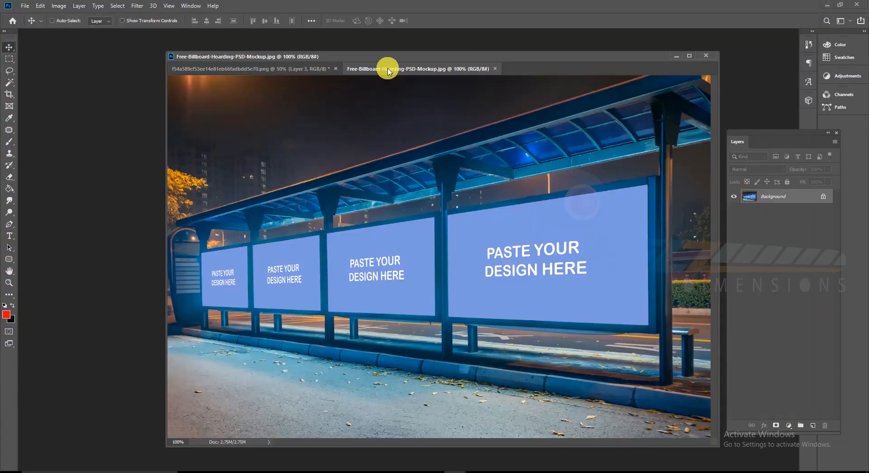
{"action": "left_click_drag", "start_coordinate": [388, 71], "coordinate": [263, 93]}
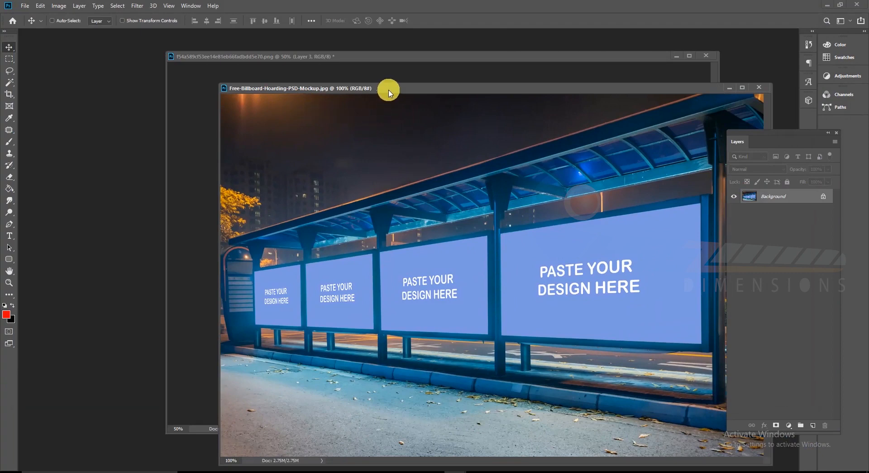
{"action": "left_click_drag", "start_coordinate": [388, 89], "coordinate": [352, 91]}
{"action": "left_click", "coordinate": [229, 131]}
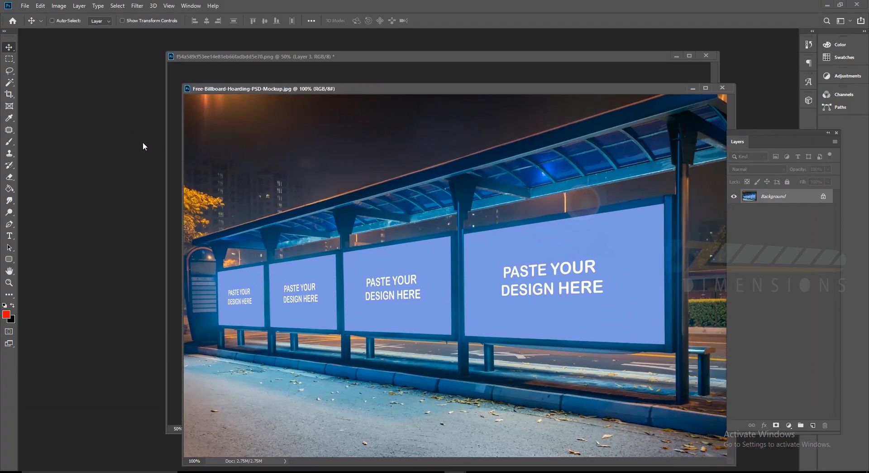
Step: Open hOARDING DESIGN.png and float it in its own window over the bus-stop mockup
{"action": "key", "text": "ctrl+o"}
{"action": "double_click", "coordinate": [345, 95]}
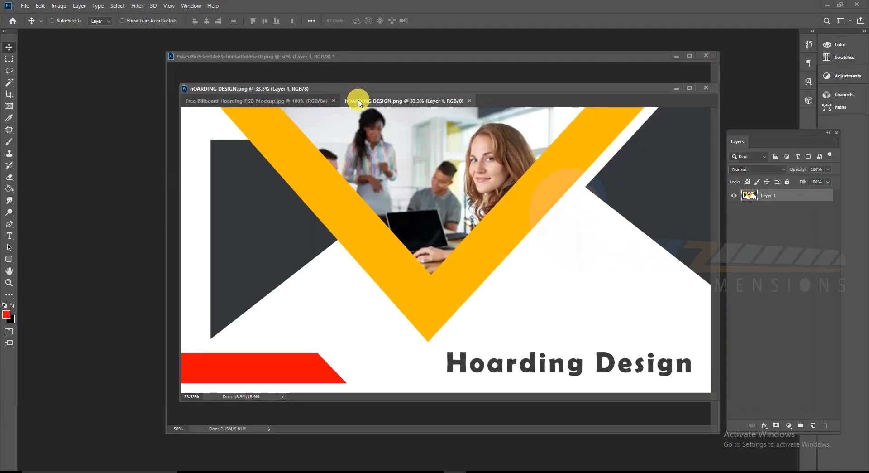
{"action": "left_click_drag", "start_coordinate": [358, 103], "coordinate": [323, 218]}
Step: Copy the banner into the bus-stop mockup as a new layer and close the banner file
{"action": "left_click_drag", "start_coordinate": [312, 252], "coordinate": [361, 179]}
{"action": "left_click", "coordinate": [165, 351]}
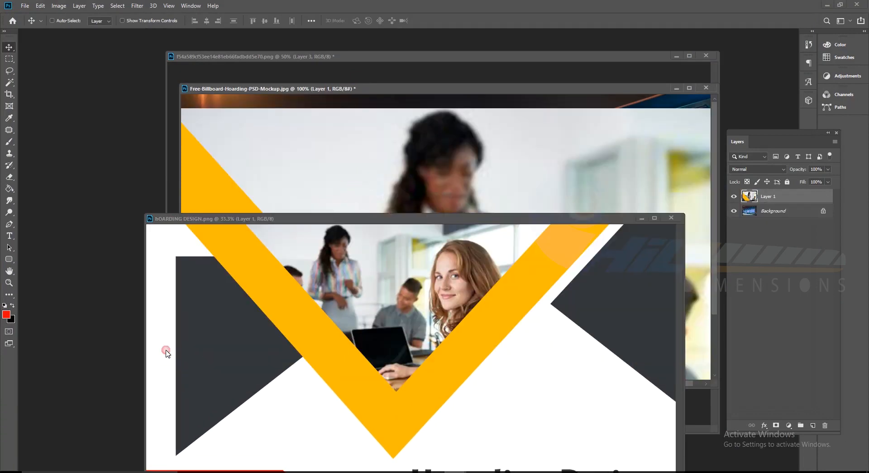
{"action": "left_click", "coordinate": [673, 219]}
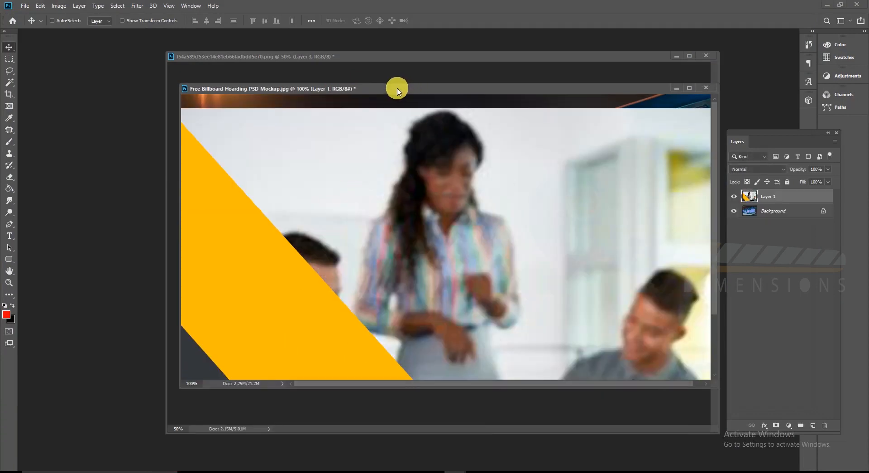
Step: Scale the banner layer down to 14.86% with Free Transform in the bus-stop mockup and apply the transform
{"action": "left_click_drag", "start_coordinate": [393, 92], "coordinate": [284, 104]}
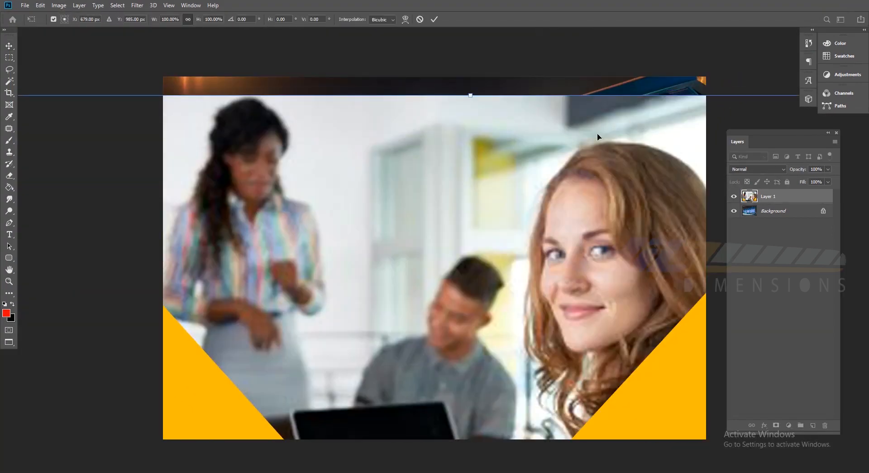
{"action": "left_click_drag", "start_coordinate": [348, 130], "coordinate": [249, 122]}
{"action": "left_click_drag", "start_coordinate": [436, 138], "coordinate": [218, 138]}
{"action": "left_click_drag", "start_coordinate": [513, 128], "coordinate": [527, 117]}
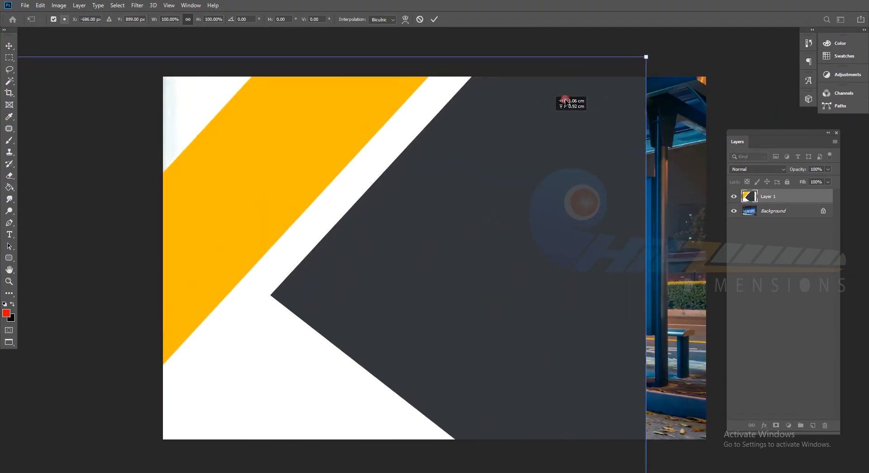
{"action": "left_click_drag", "start_coordinate": [647, 58], "coordinate": [458, 140]}
{"action": "left_click_drag", "start_coordinate": [446, 197], "coordinate": [568, 177]}
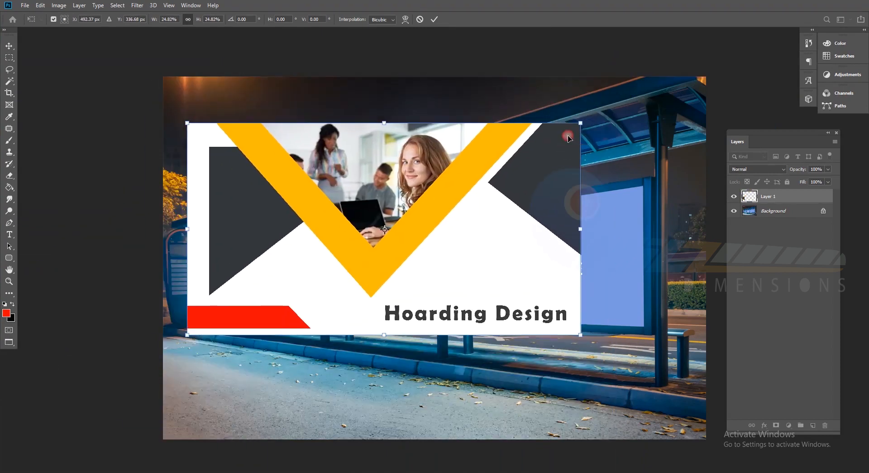
{"action": "left_click_drag", "start_coordinate": [579, 122], "coordinate": [428, 213]}
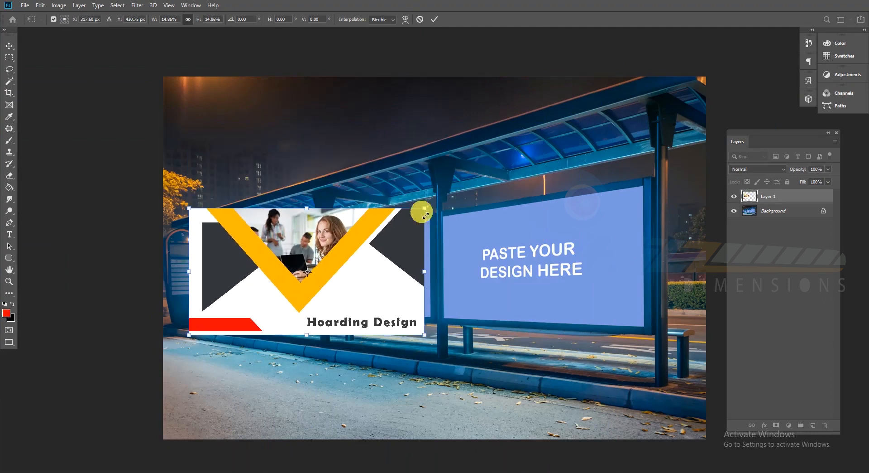
{"action": "key", "text": "Return"}
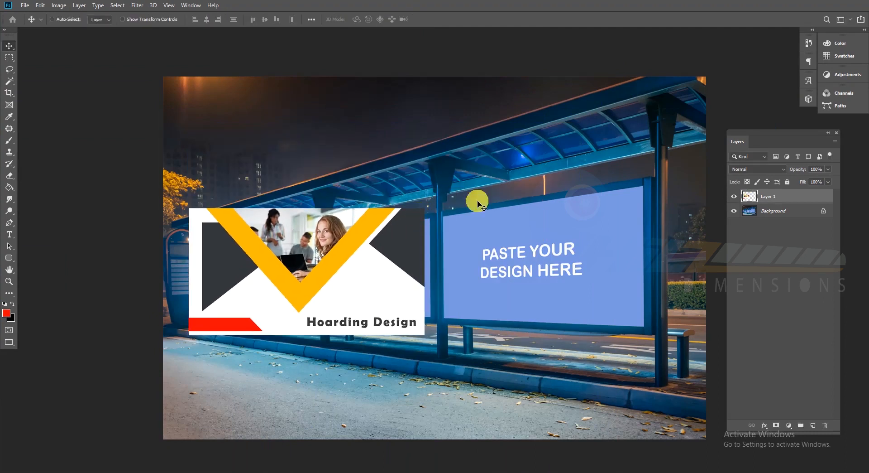
Step: Start Free Transform on the banner, move it over the largest bus-stop panel, and set its opacity to 70%
{"action": "key", "text": "ctrl+t"}
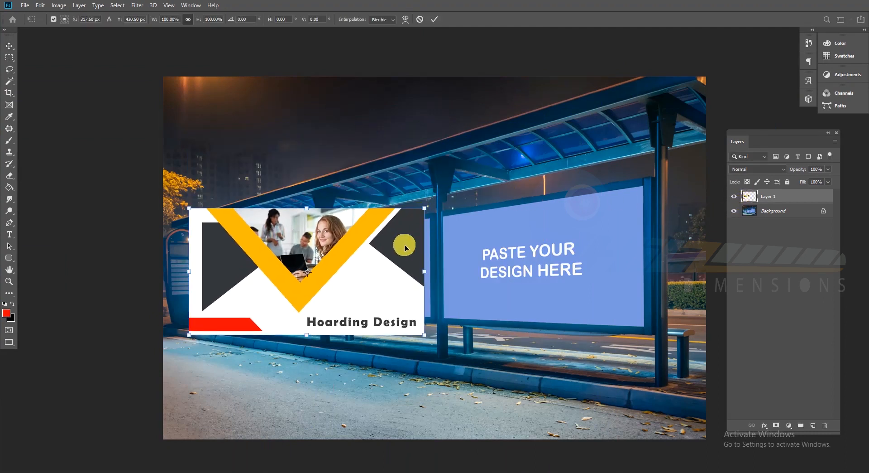
{"action": "left_click_drag", "start_coordinate": [403, 244], "coordinate": [609, 193]}
{"action": "left_click", "coordinate": [828, 169]}
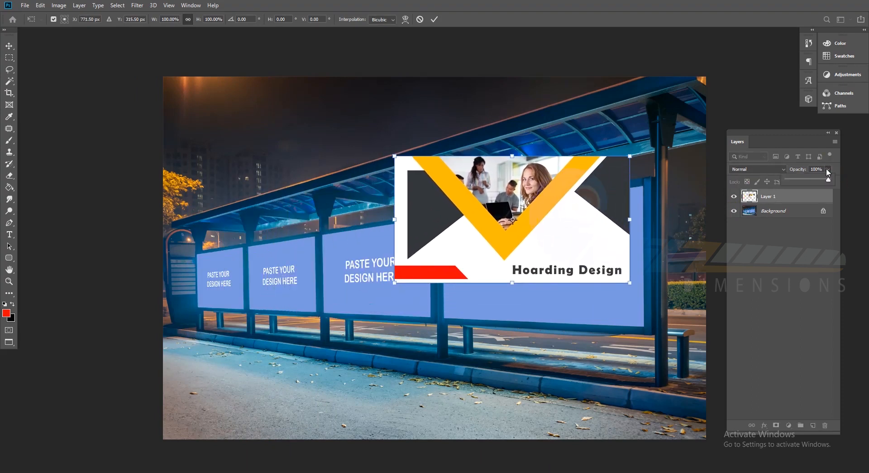
{"action": "left_click_drag", "start_coordinate": [830, 180], "coordinate": [815, 180]}
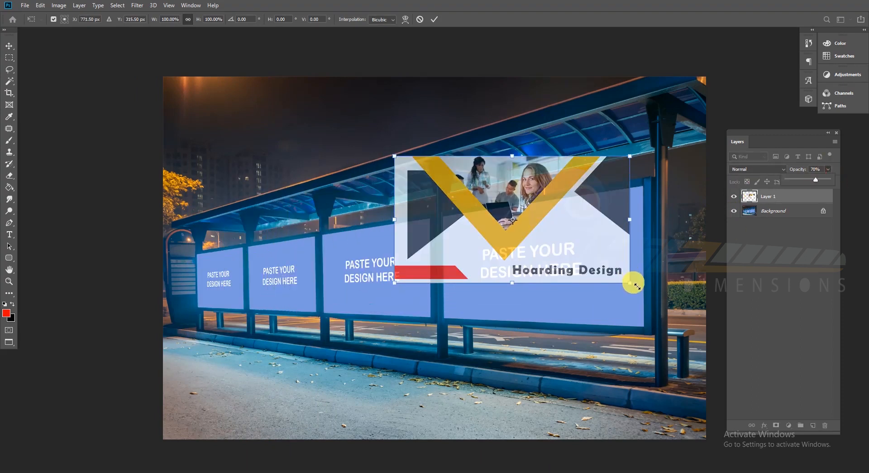
{"action": "left_click", "coordinate": [615, 292]}
Step: Distort the banner so its lower-right and upper-right corners meet the matching corners of the largest bus-stop panel
{"action": "key", "text": "ctrl+plus"}
{"action": "key", "text": "ctrl+plus"}
{"action": "left_click_drag", "start_coordinate": [464, 259], "coordinate": [99, 181]}
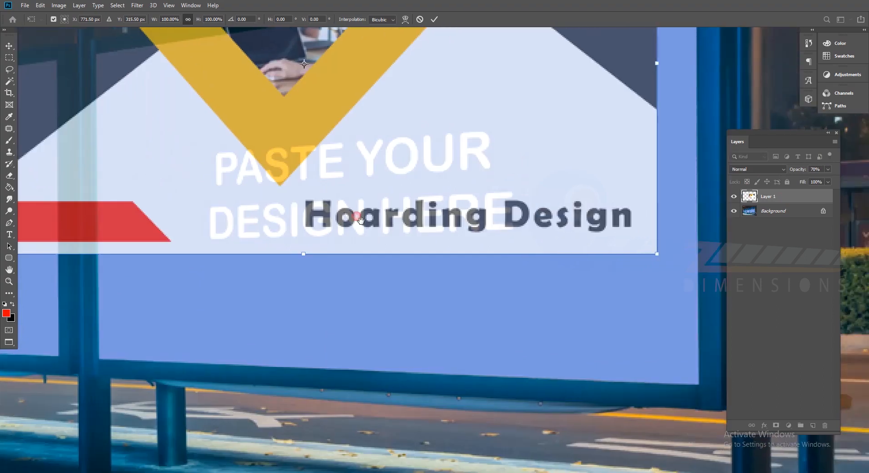
{"action": "left_click_drag", "start_coordinate": [471, 215], "coordinate": [316, 196]}
{"action": "right_click", "coordinate": [443, 152]}
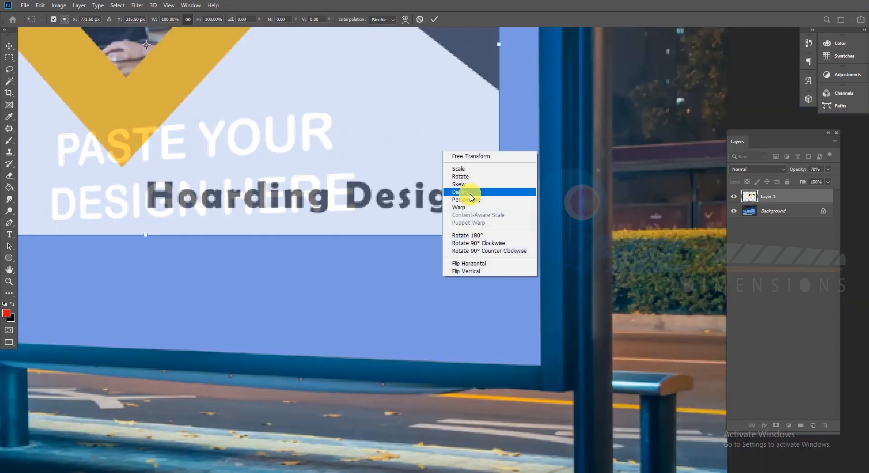
{"action": "left_click", "coordinate": [461, 184]}
{"action": "left_click_drag", "start_coordinate": [501, 235], "coordinate": [543, 368]}
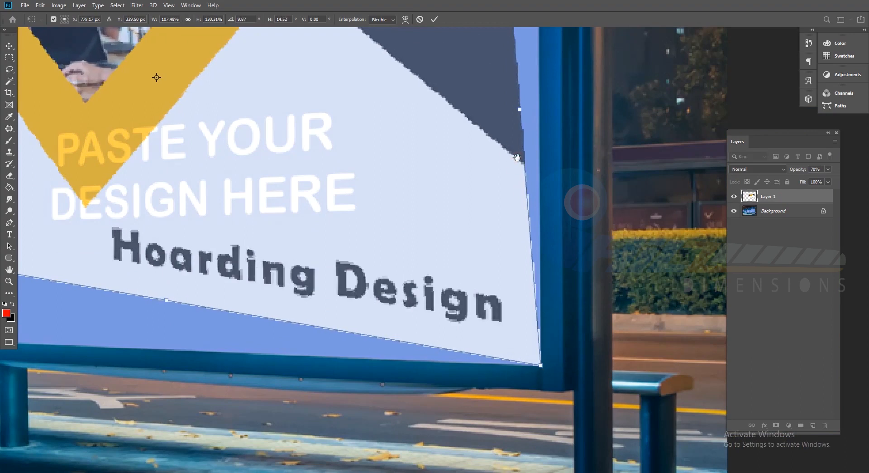
{"action": "left_click_drag", "start_coordinate": [514, 155], "coordinate": [490, 386]}
{"action": "left_click_drag", "start_coordinate": [476, 88], "coordinate": [514, 177]}
Step: Distort the banner's lower-left and upper-left corners onto the largest panel's matching corners and apply the transform
{"action": "left_click_drag", "start_coordinate": [208, 288], "coordinate": [679, 145]}
{"action": "left_click_drag", "start_coordinate": [443, 267], "coordinate": [399, 283]}
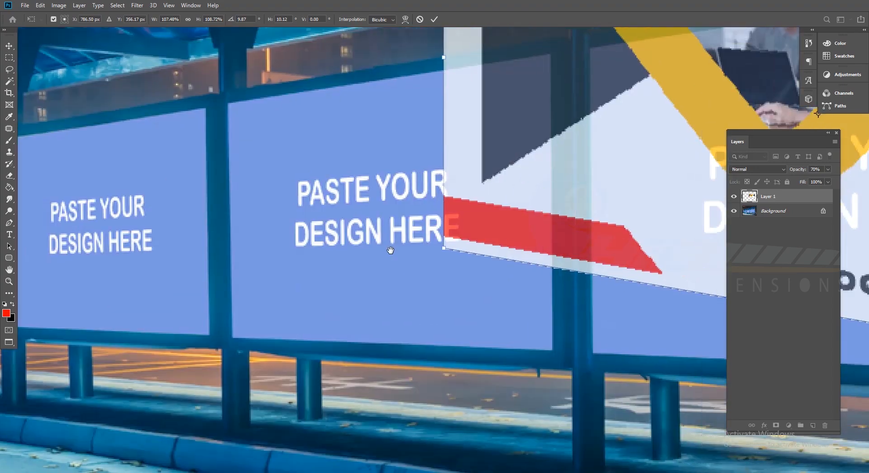
{"action": "left_click_drag", "start_coordinate": [443, 248], "coordinate": [593, 354]}
{"action": "left_click_drag", "start_coordinate": [630, 142], "coordinate": [525, 388]}
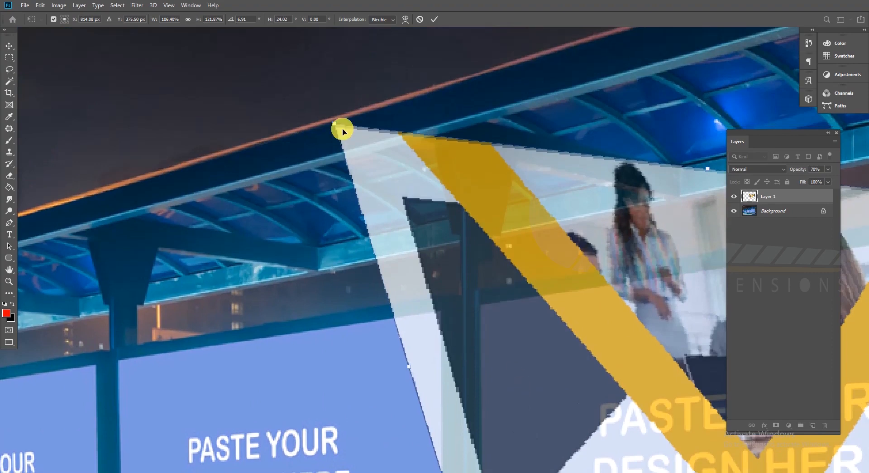
{"action": "left_click_drag", "start_coordinate": [334, 126], "coordinate": [399, 238]}
{"action": "key", "text": "Return"}
Step: Set the fitted banner layer's opacity back to 100% on the bus-stop mockup
{"action": "key", "text": "ctrl+minus"}
{"action": "key", "text": "ctrl+minus"}
{"action": "key", "text": "ctrl+minus"}
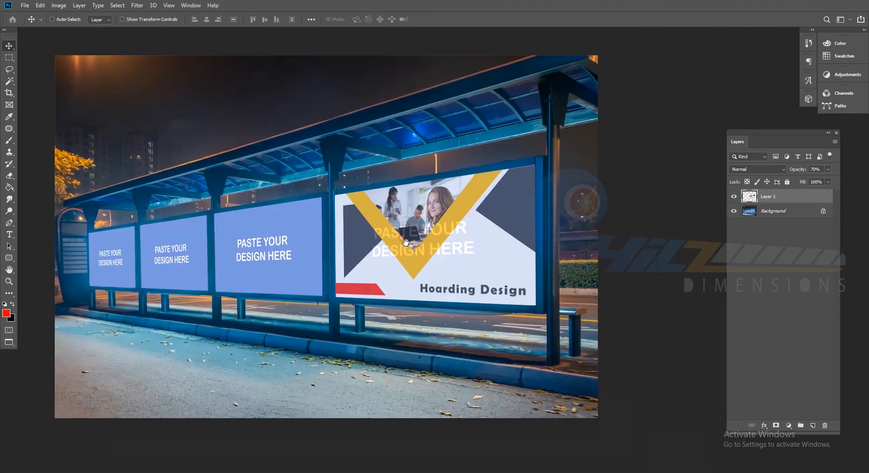
{"action": "left_click", "coordinate": [828, 169]}
{"action": "left_click_drag", "start_coordinate": [823, 181], "coordinate": [860, 181]}
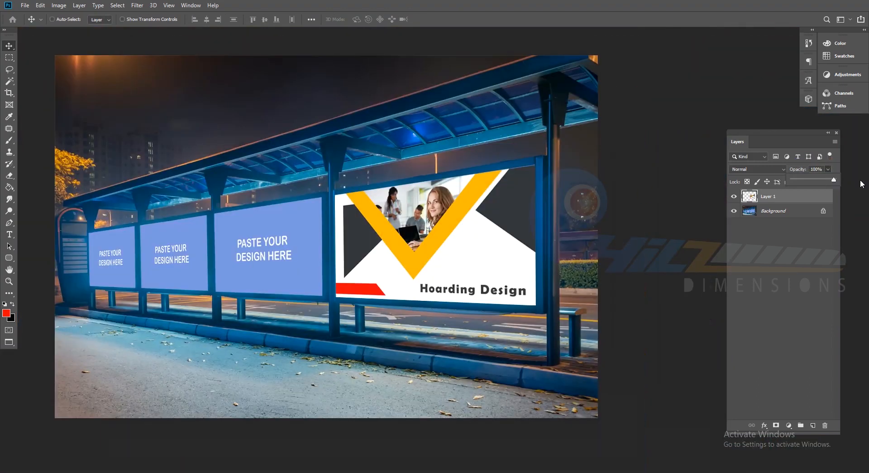